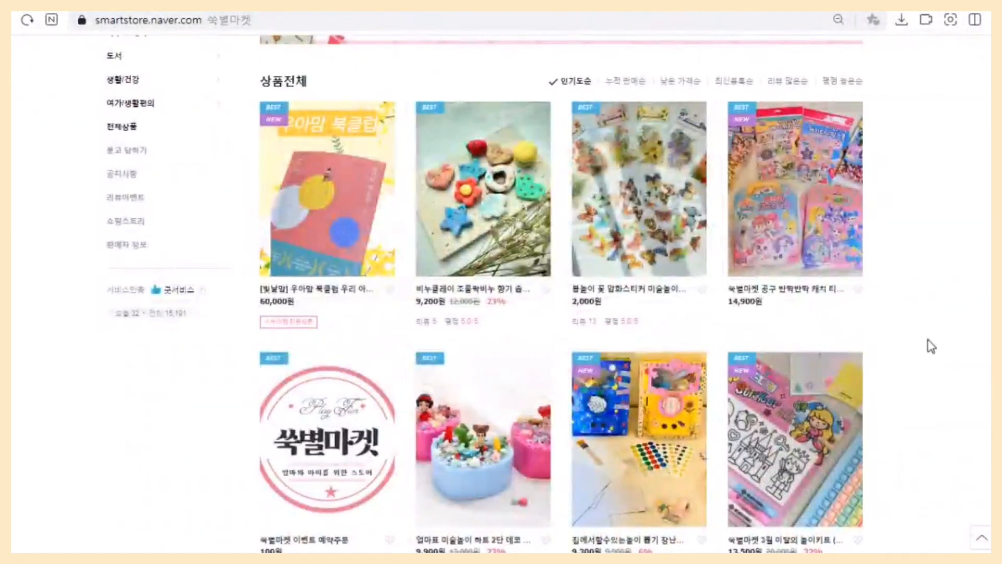
Look through the full product listing on the 쑥별마켓 store page.
scroll(940, 348, "up", 4)
scroll(940, 348, "down", 4)
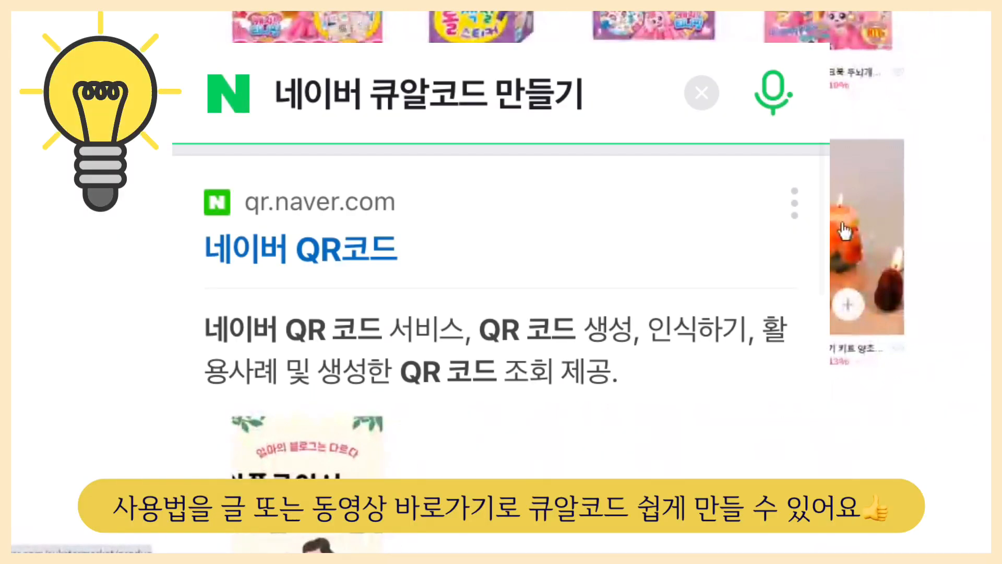
scroll(951, 293, "up", 8)
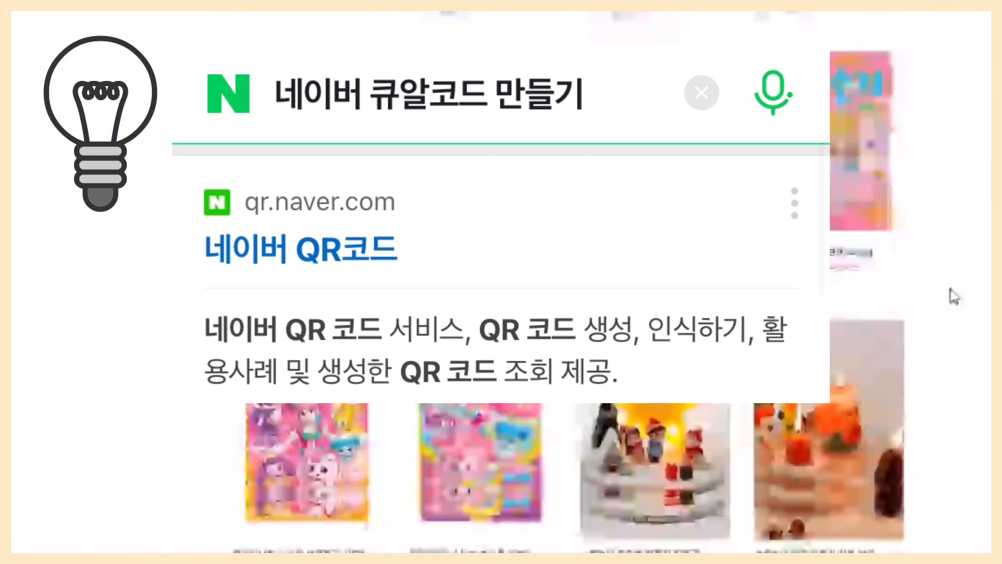
scroll(950, 310, "up", 8)
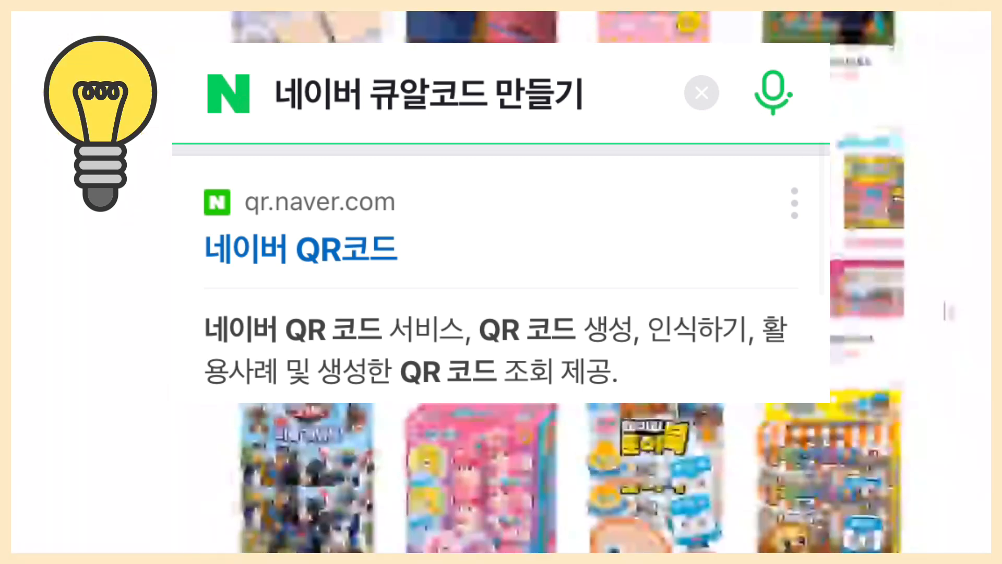
scroll(948, 311, "up", 8)
scroll(948, 311, "up", 7)
scroll(948, 310, "up", 7)
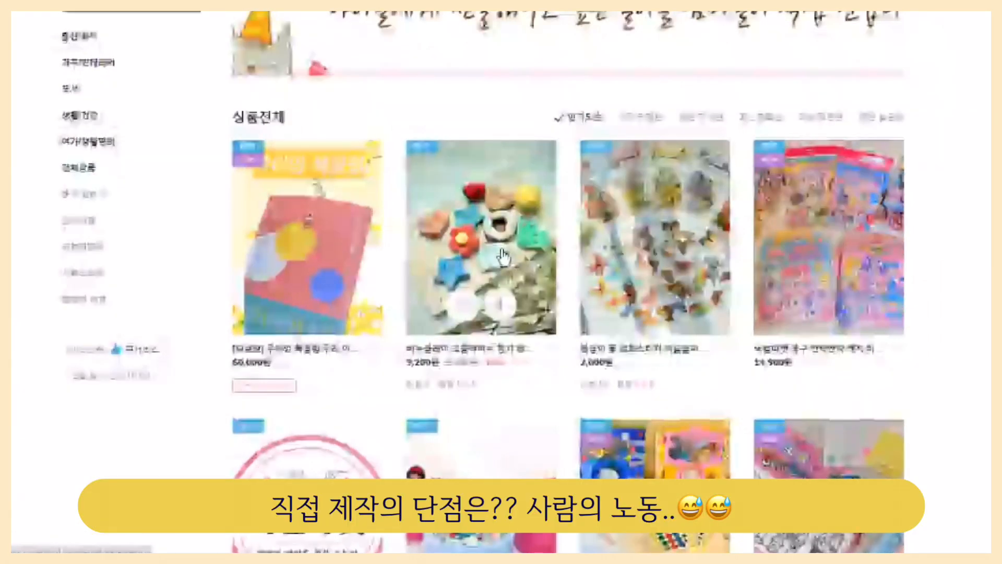
scroll(502, 255, "down", 5)
scroll(472, 192, "up", 3)
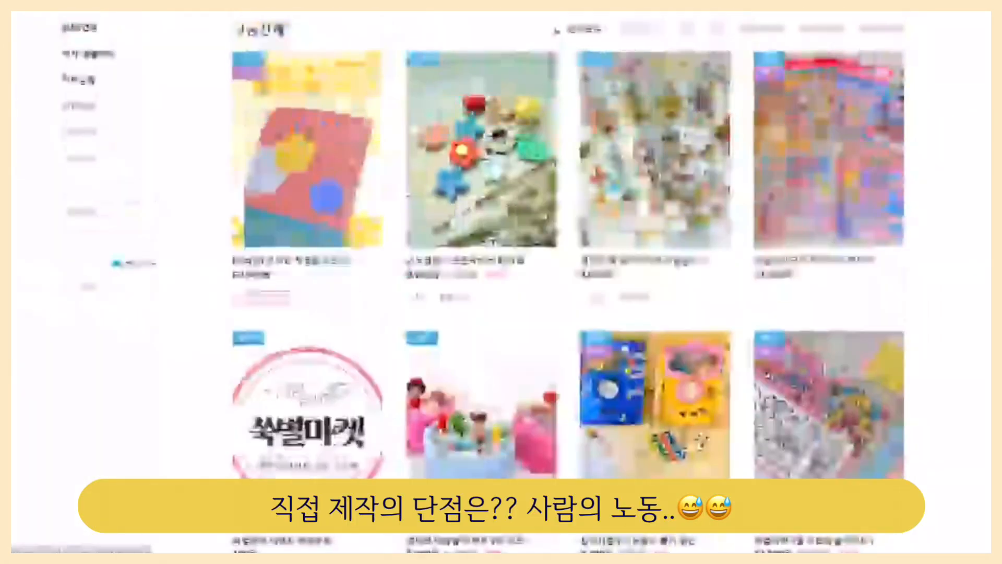
scroll(472, 192, "down", 2)
scroll(470, 208, "down", 2)
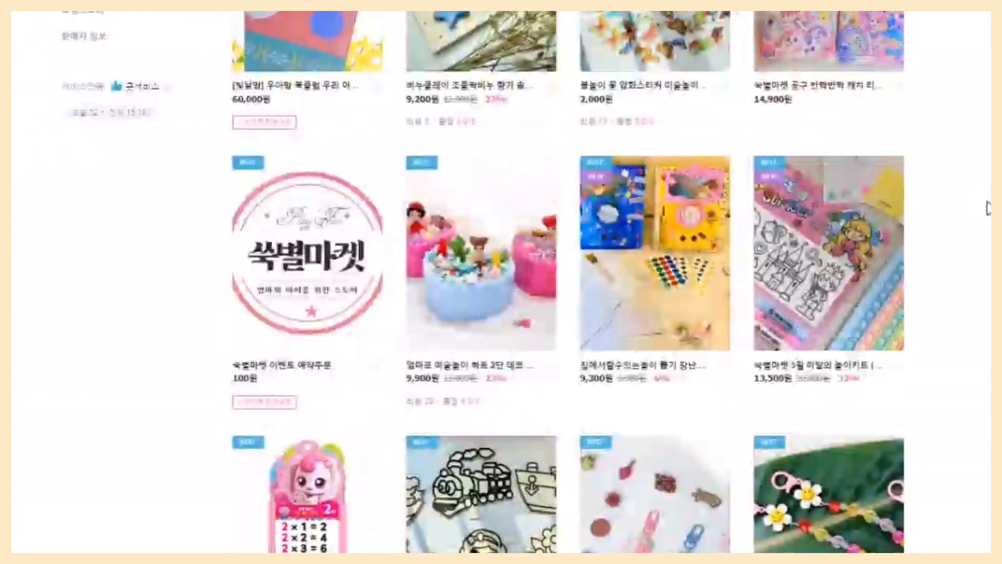
scroll(987, 209, "up", 5)
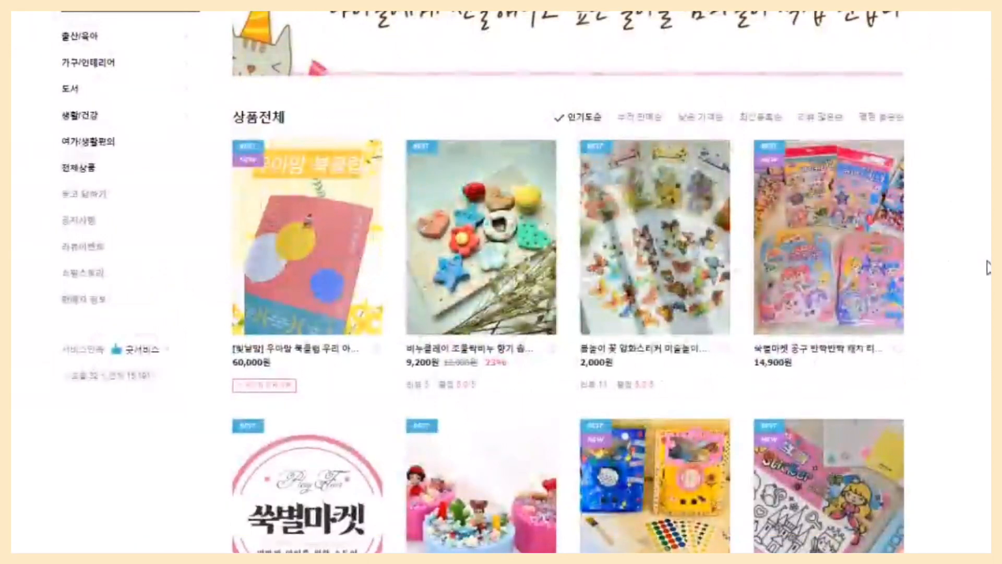
scroll(988, 267, "down", 2)
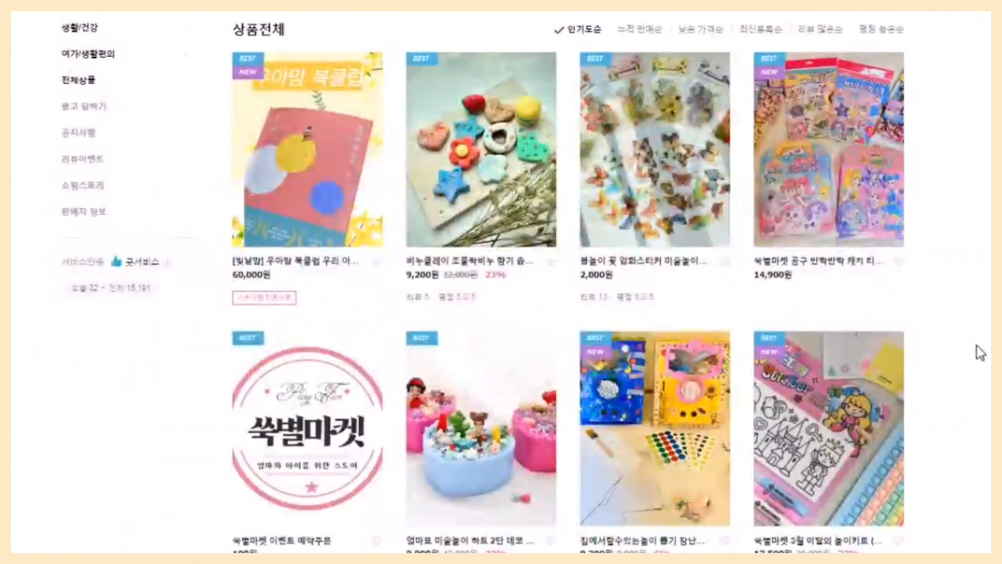
scroll(976, 361, "up", 5)
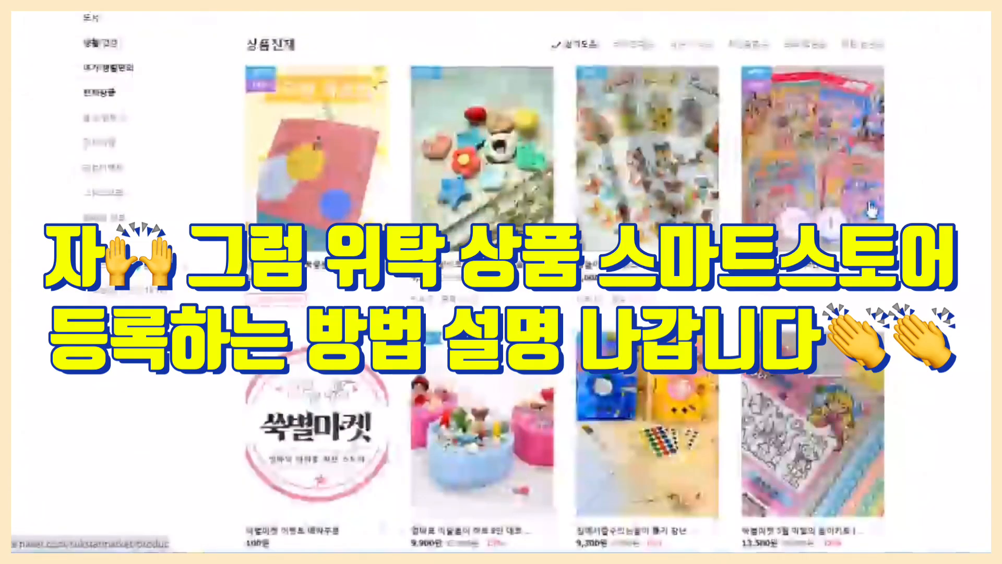
scroll(921, 216, "up", 2)
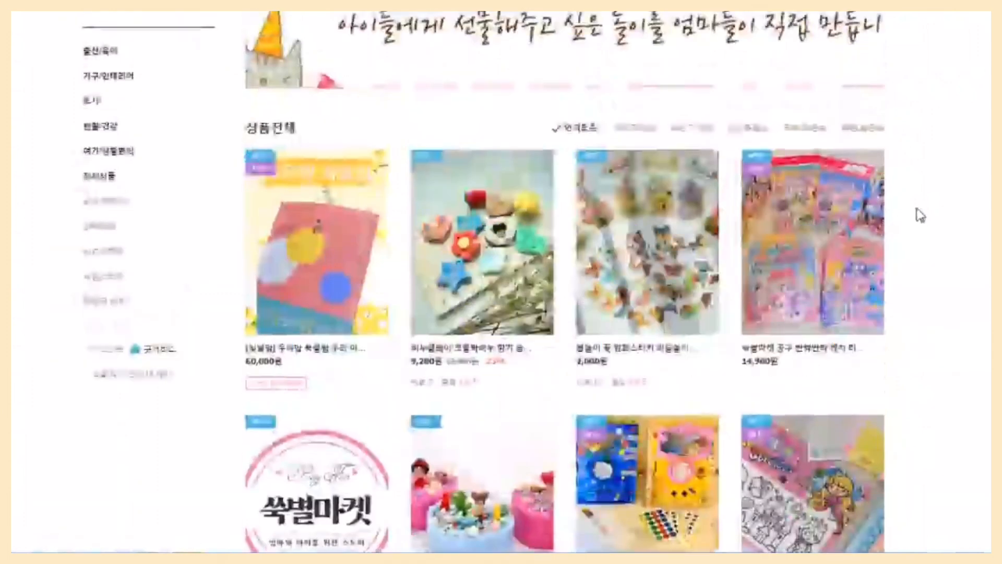
Search Naver for 문구 도매 and look through the wholesale stationery shop results.
mouse_move(192, 82)
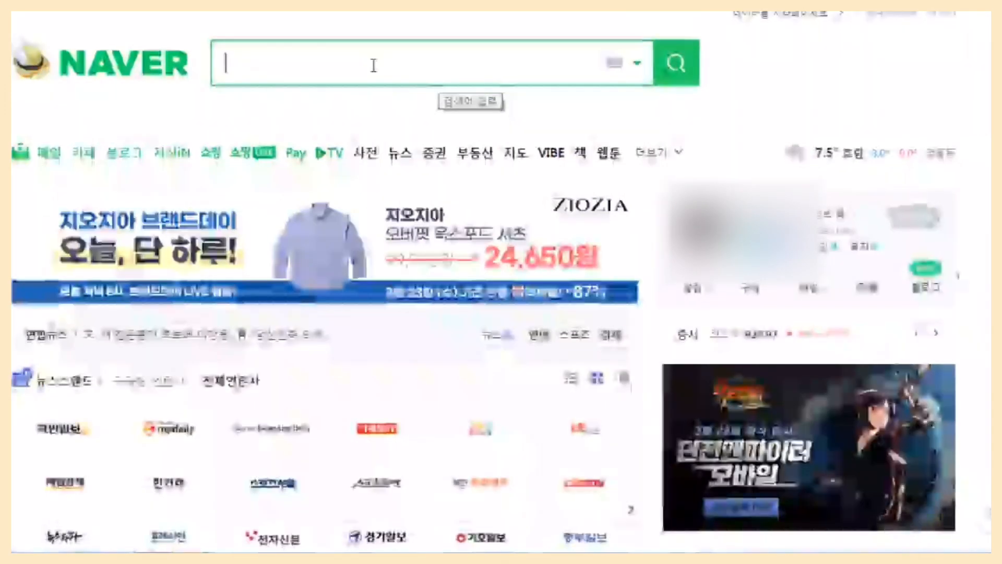
type("문구")
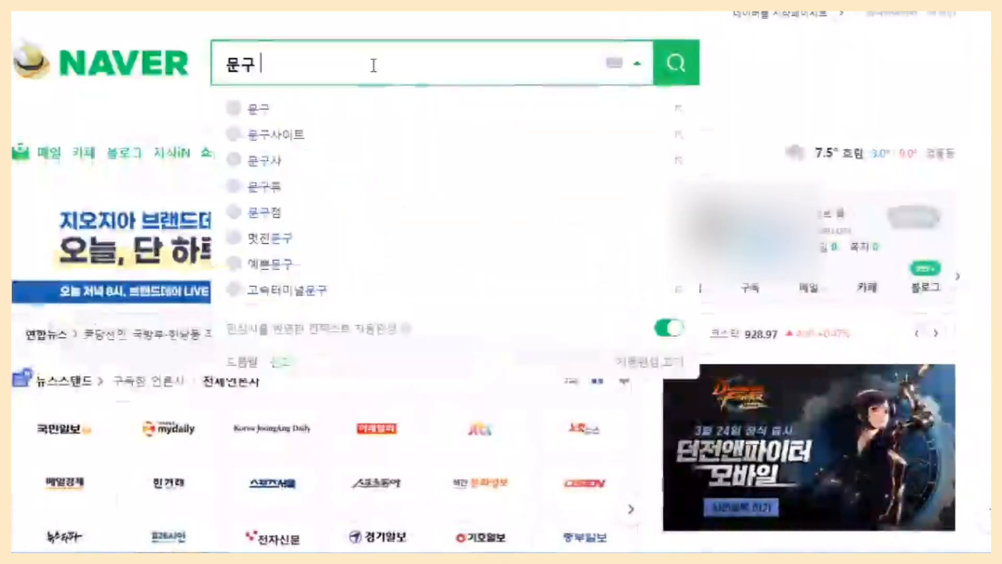
type(" 도매")
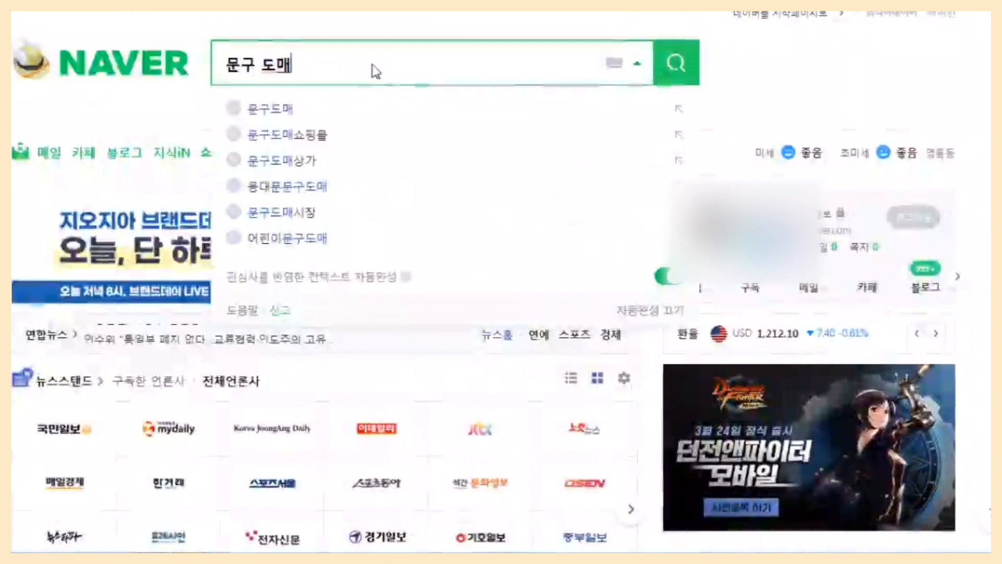
key("Return")
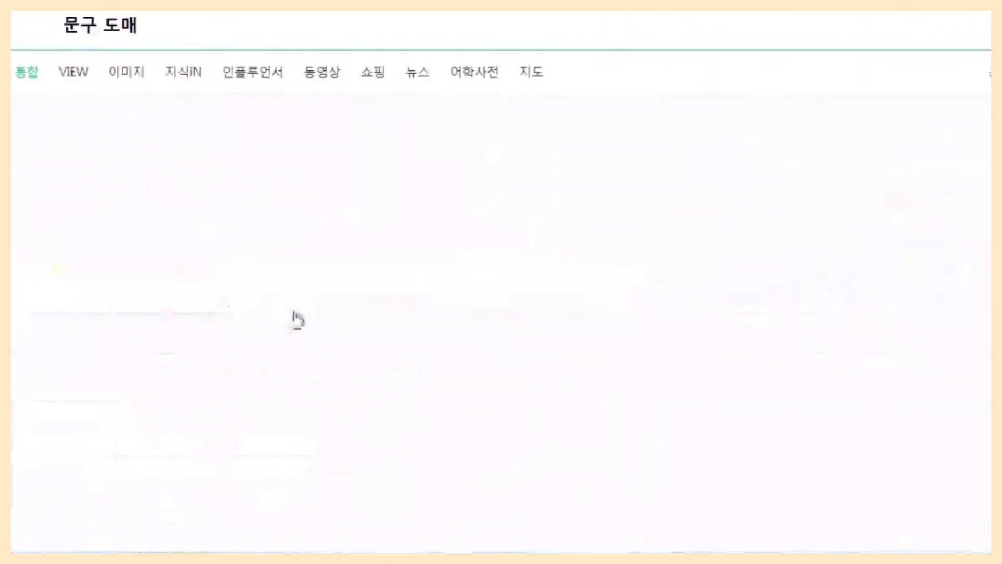
scroll(298, 320, "down", 3)
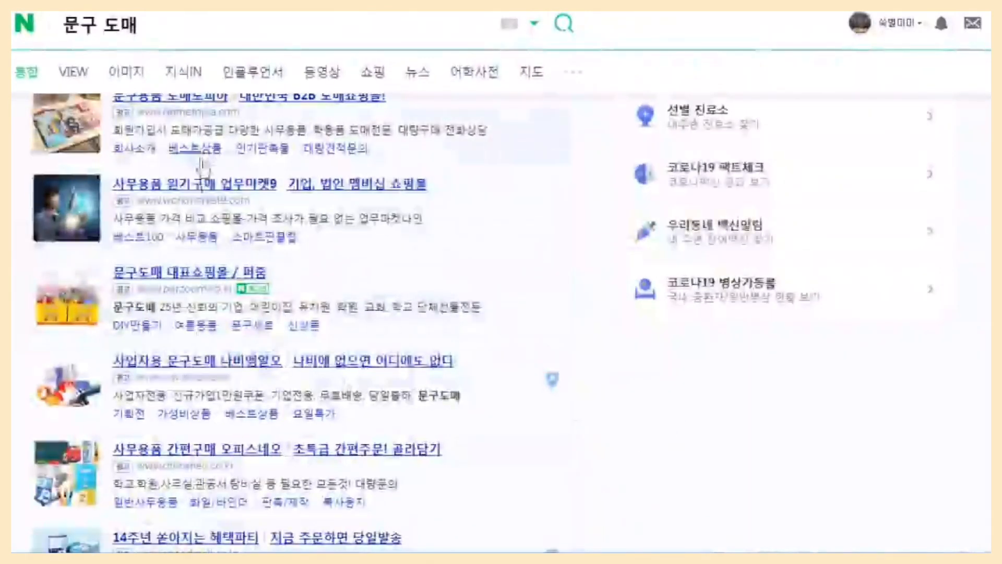
scroll(202, 166, "down", 10)
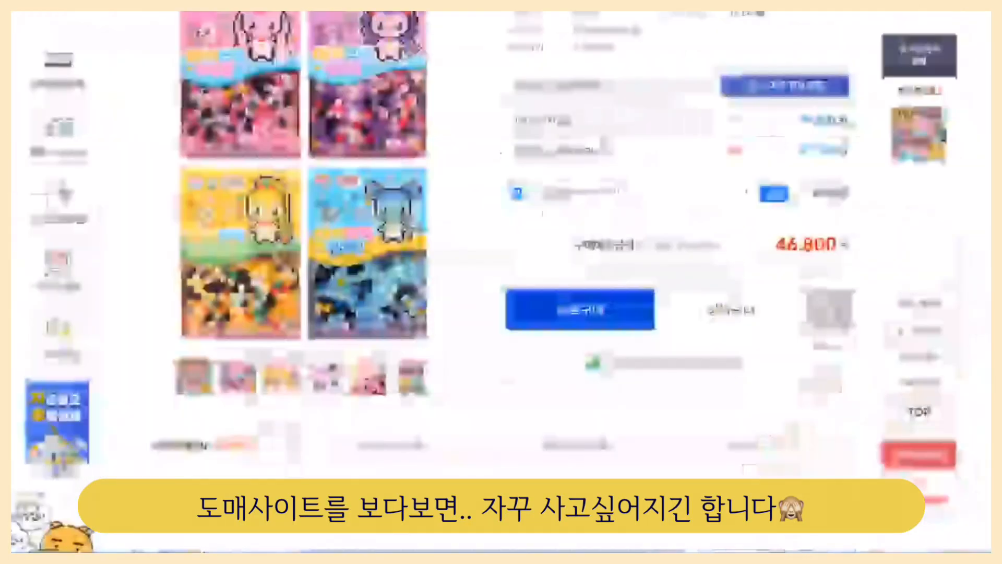
Examine the 캐치티니핑 마이브릭 (12개 1세트) wholesale product page and its list of thumbnail and detail image downloads.
scroll(604, 143, "up", 2)
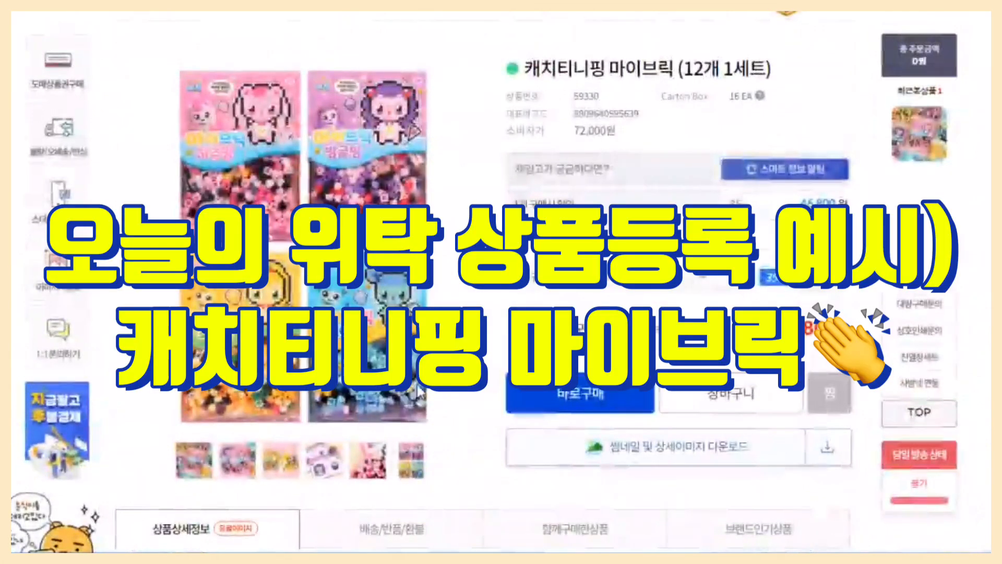
scroll(342, 416, "down", 3)
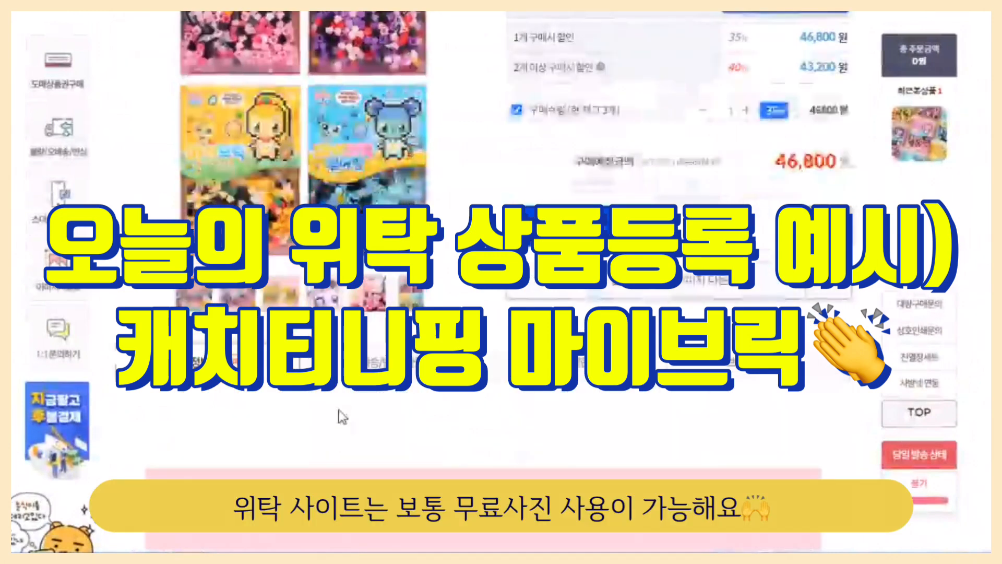
scroll(342, 415, "up", 5)
scroll(342, 415, "down", 3)
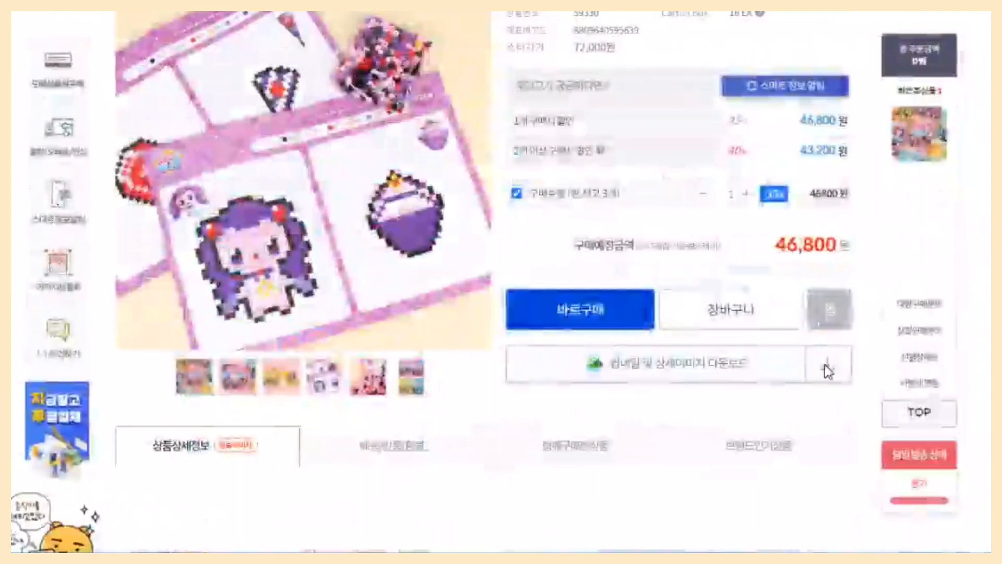
left_click(825, 369)
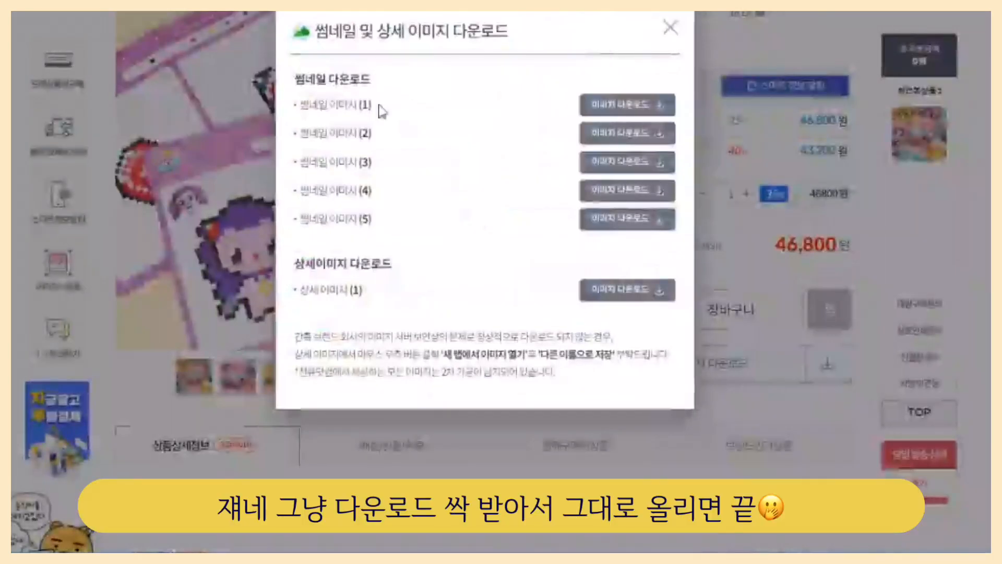
left_click(645, 108)
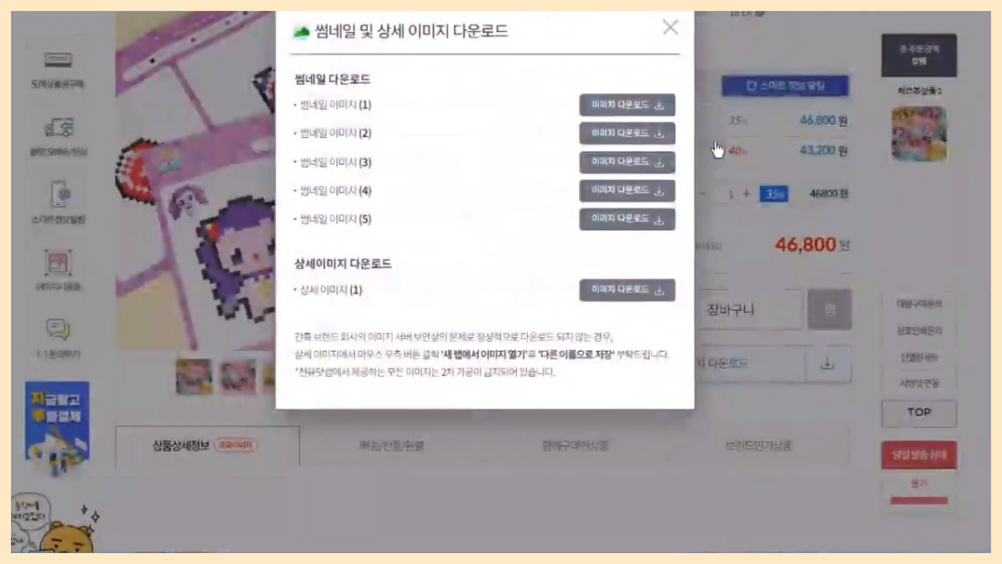
left_click(668, 183)
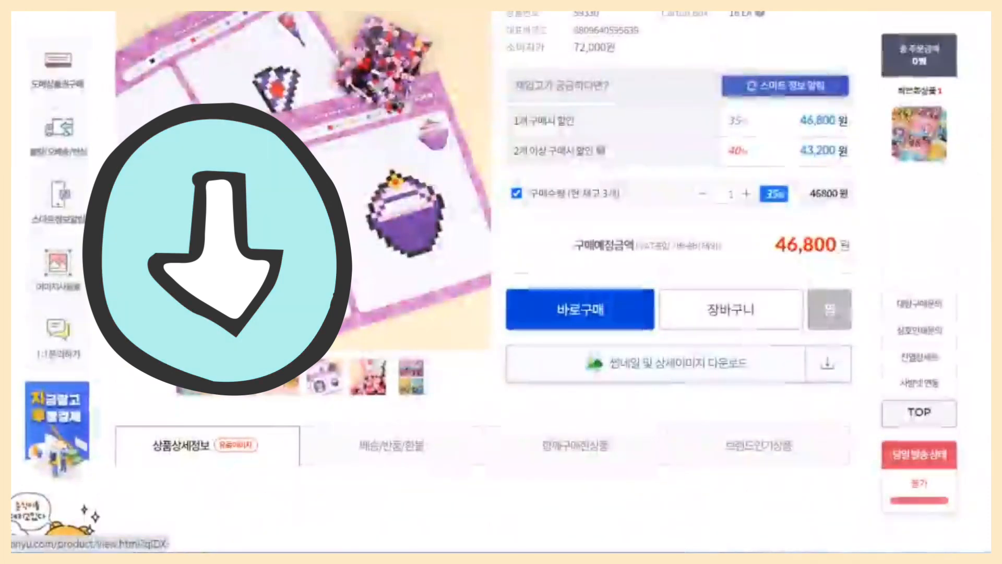
Review the wholesale site's image usage fee terms and highlight 12개 1세트 in the product title.
left_click(59, 281)
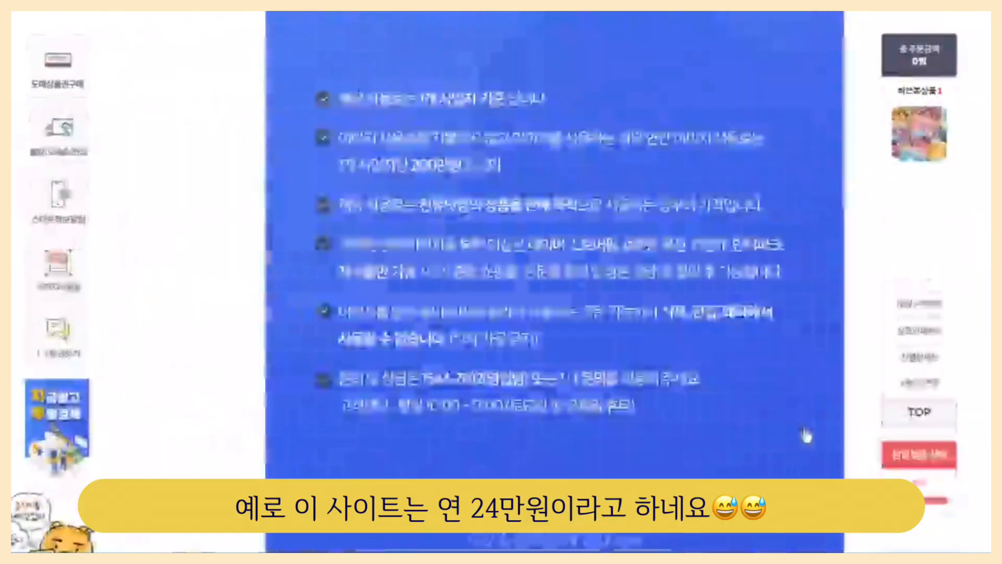
scroll(803, 433, "up", 5)
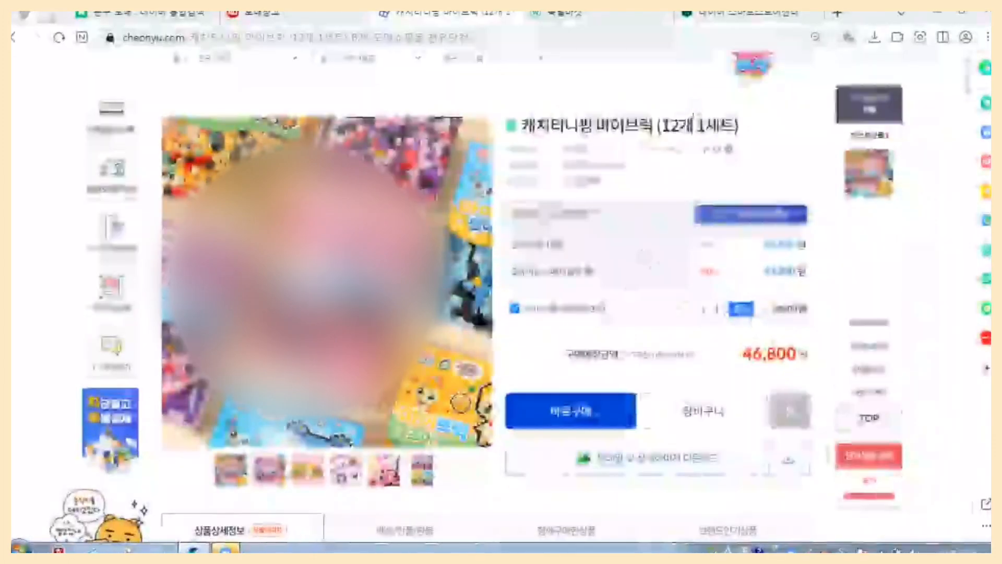
left_click_drag(662, 125, 735, 125)
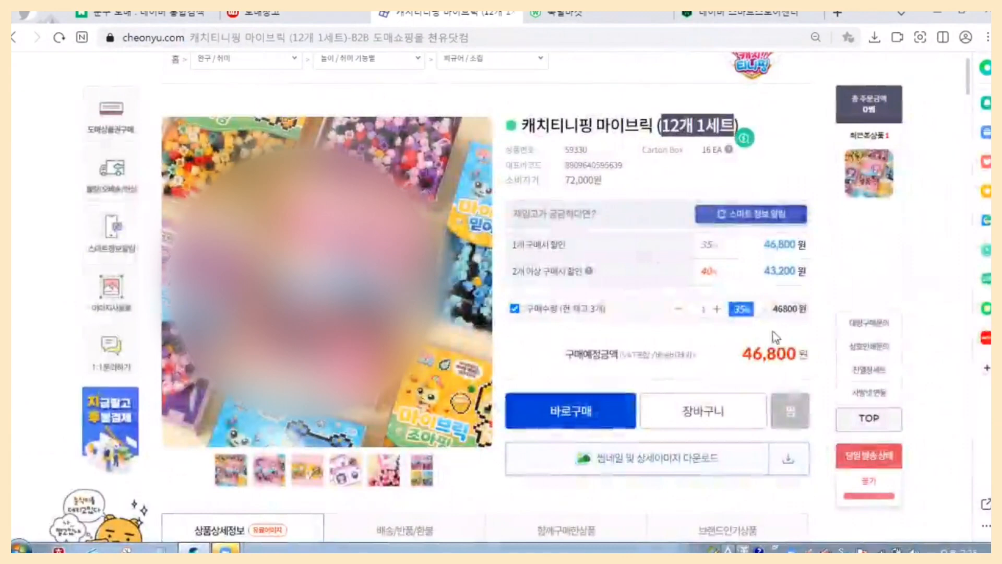
scroll(776, 337, "down", 2)
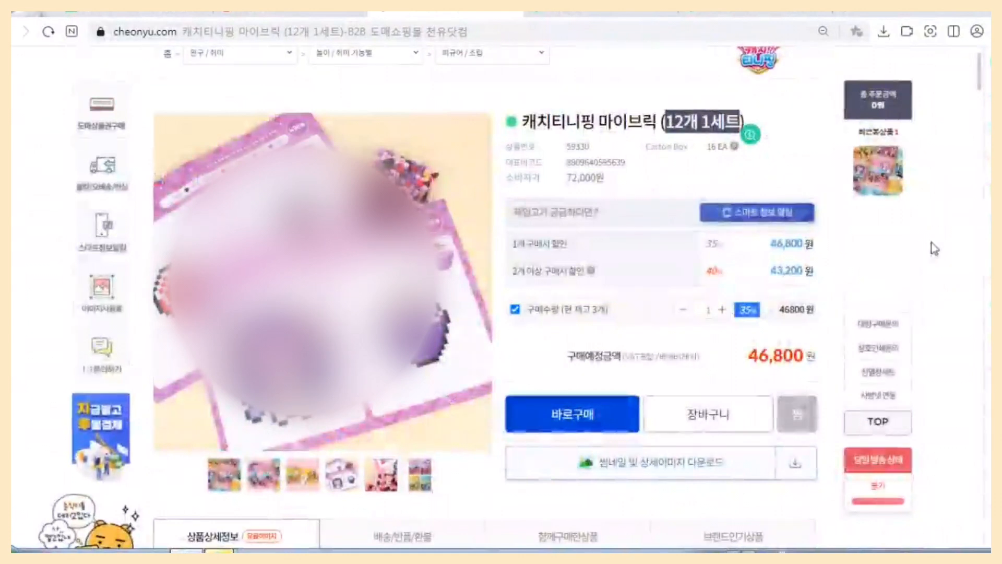
Return to the Naver search page and search for 스마트스토어.
left_click(776, 152)
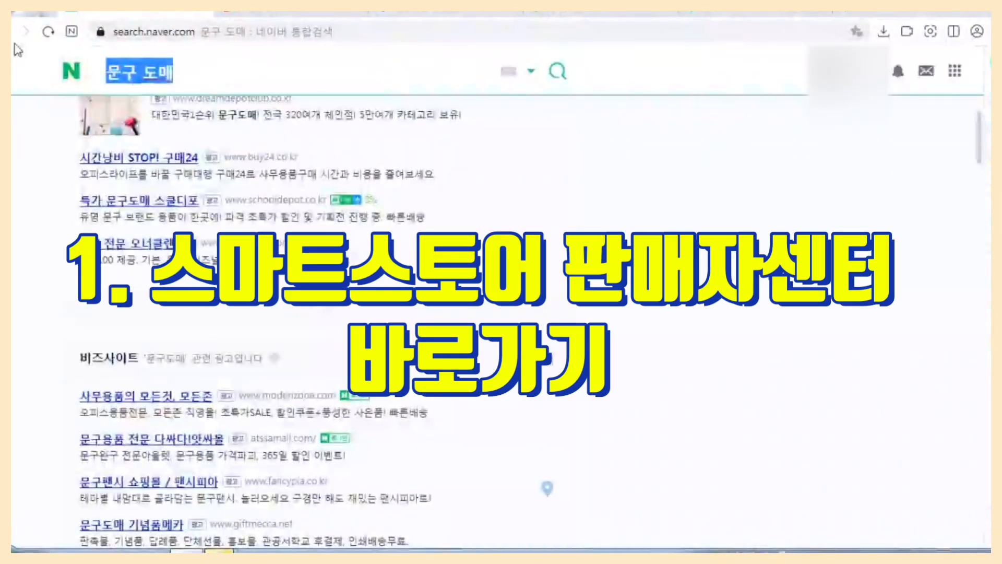
type("스마툿")
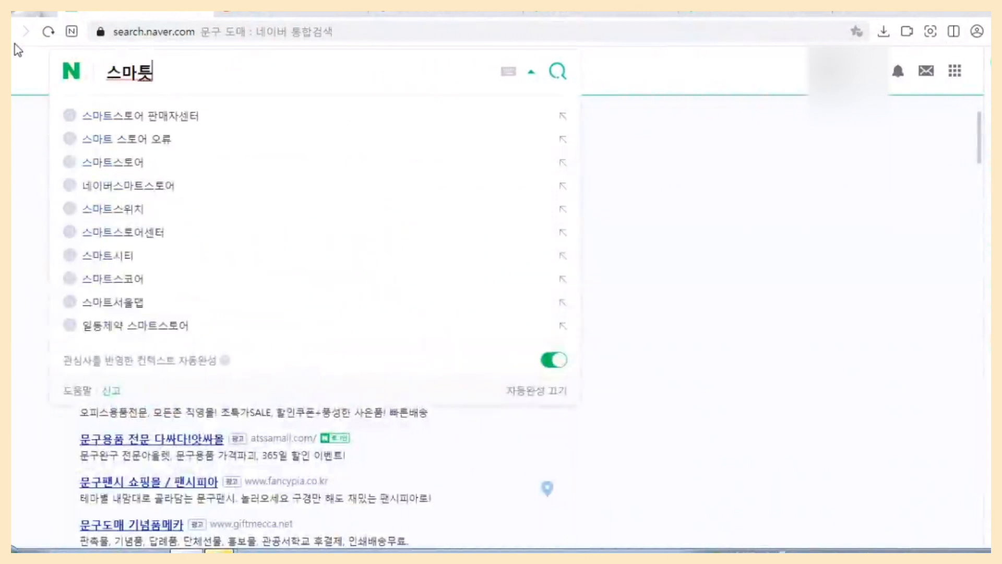
type("스토어")
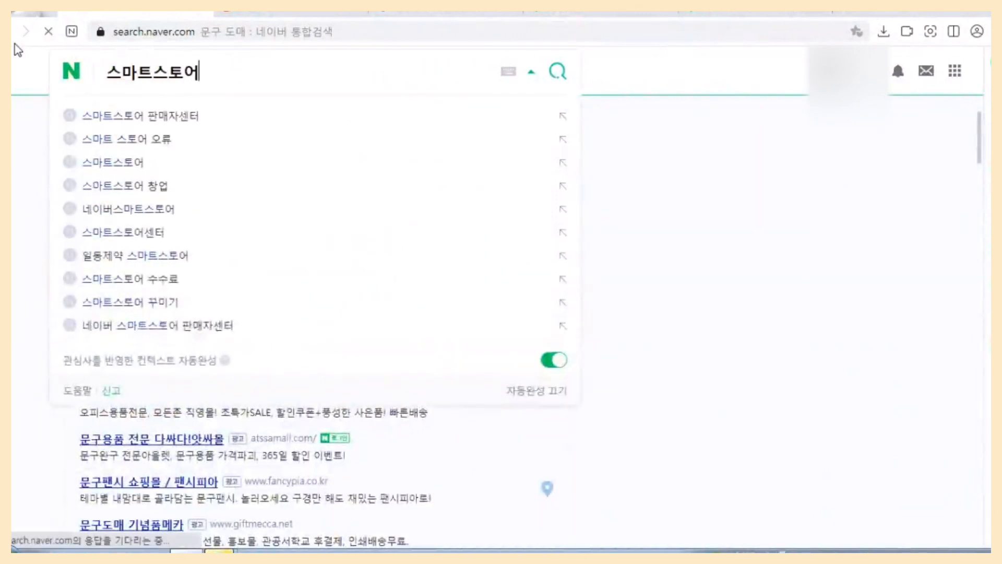
key("Return")
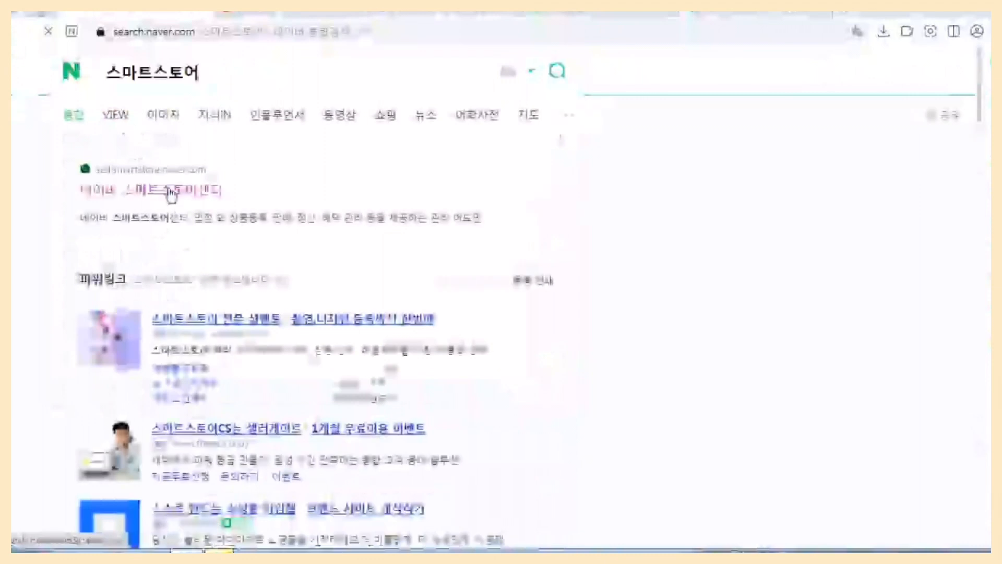
Open the 네이버 스마트스토어센터 from the search results and go to its product registration page.
left_click(170, 193)
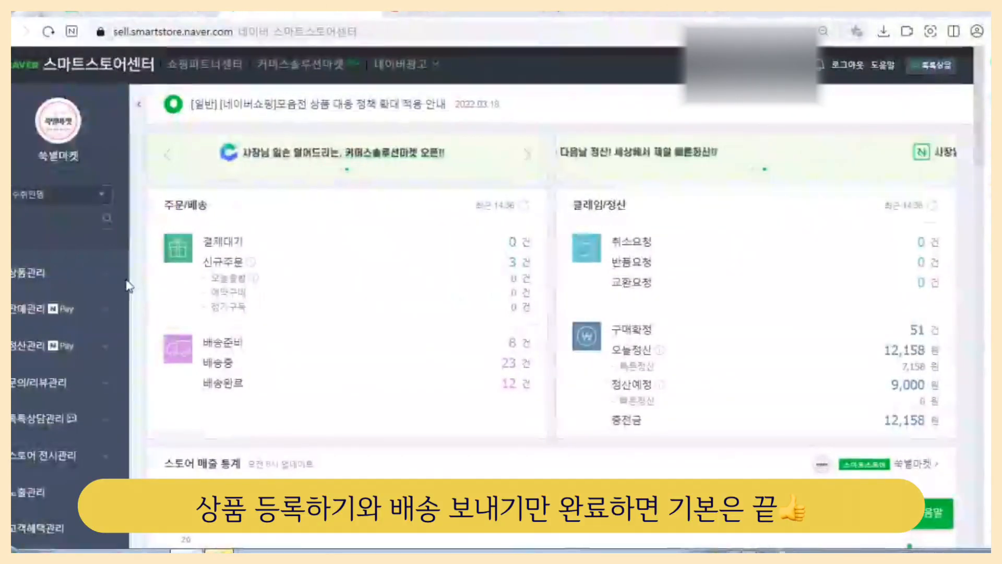
left_click(106, 280)
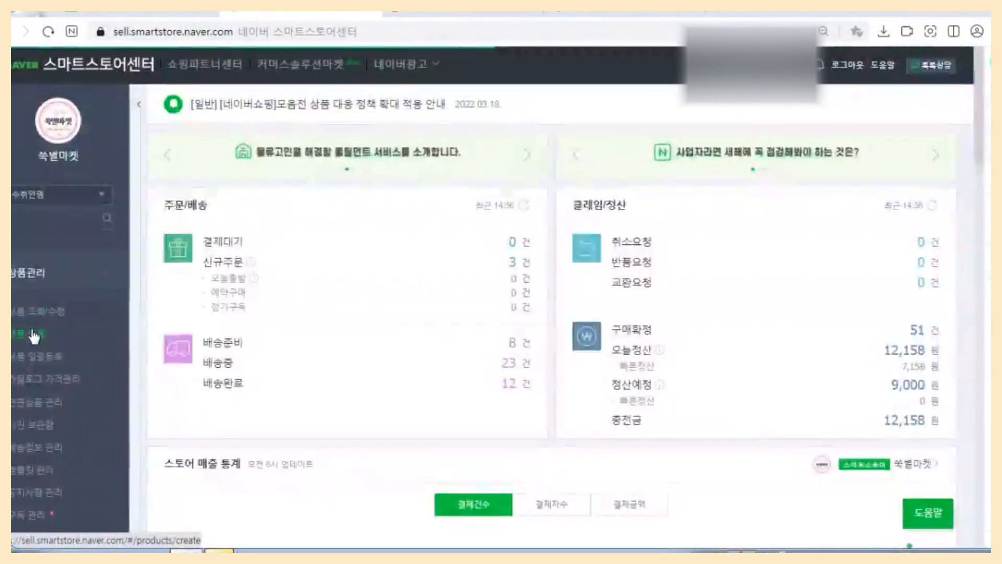
left_click(33, 336)
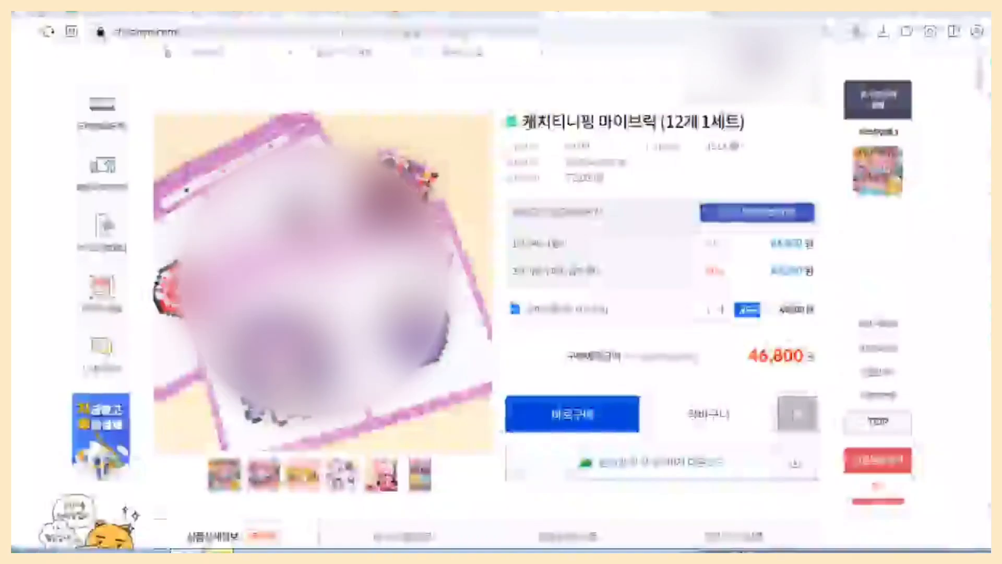
Look up the wholesale product name 캐치티니핑 마이브릭 on Naver and open the full shopping results to find its category.
left_click_drag(522, 122, 657, 123)
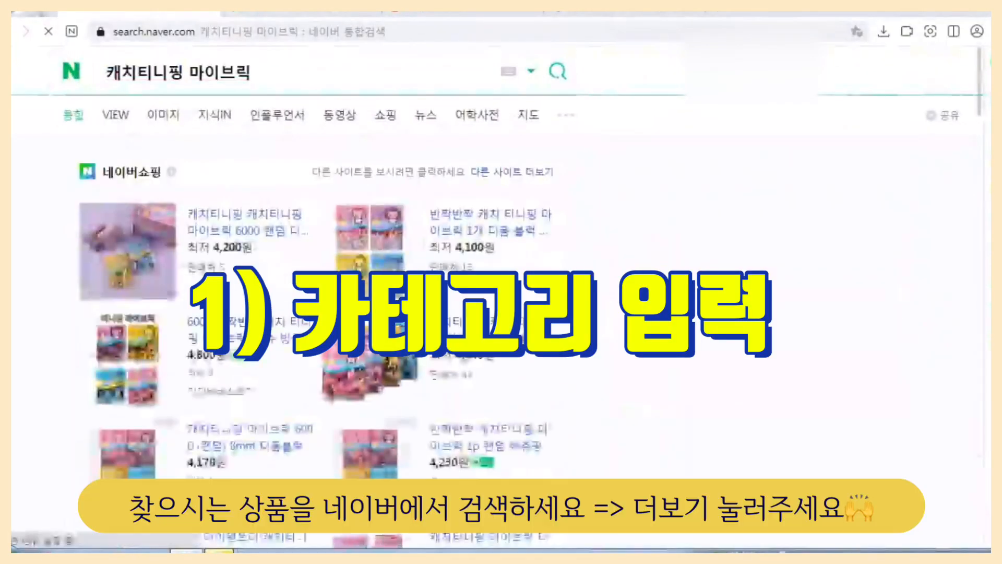
scroll(391, 448, "down", 4)
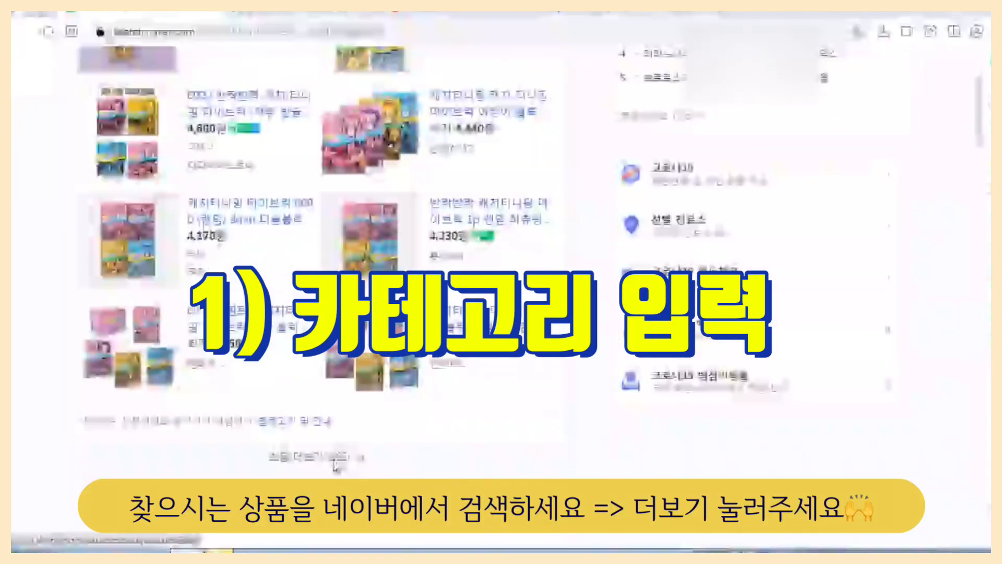
left_click(392, 448)
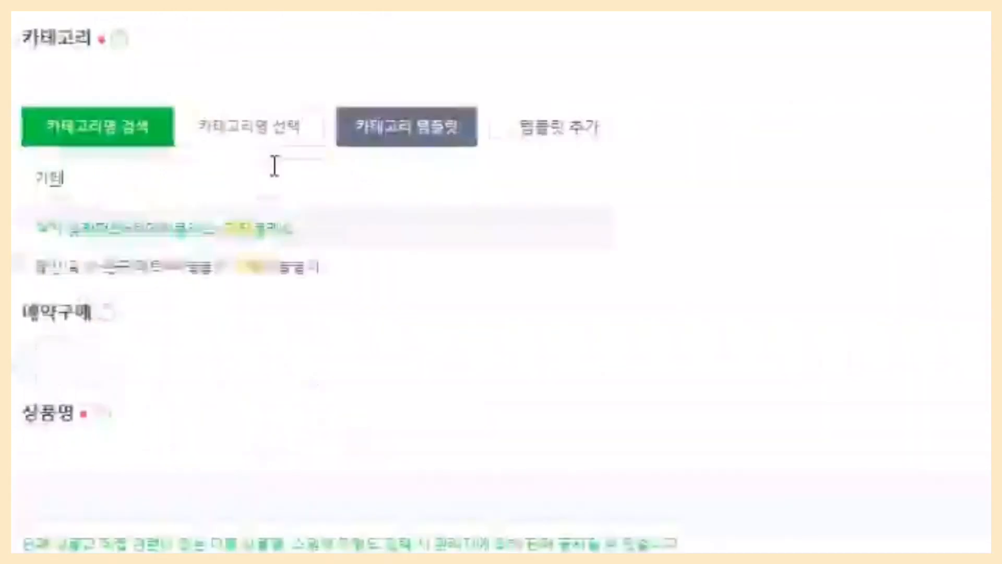
Set the product category to 출산/육아>완구/매트>블록>기타블록 and accept the children's product certification notice.
type("블록")
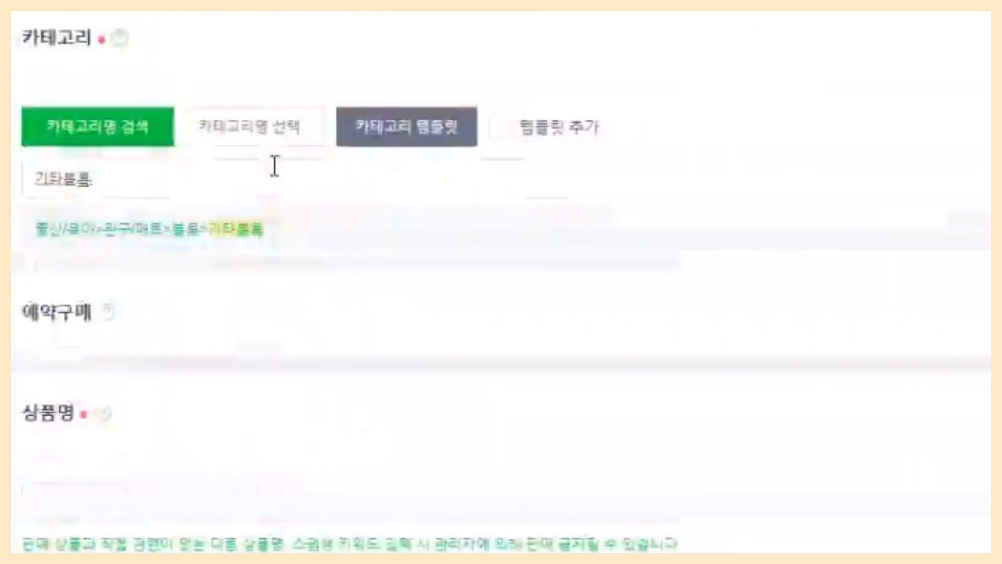
left_click(257, 233)
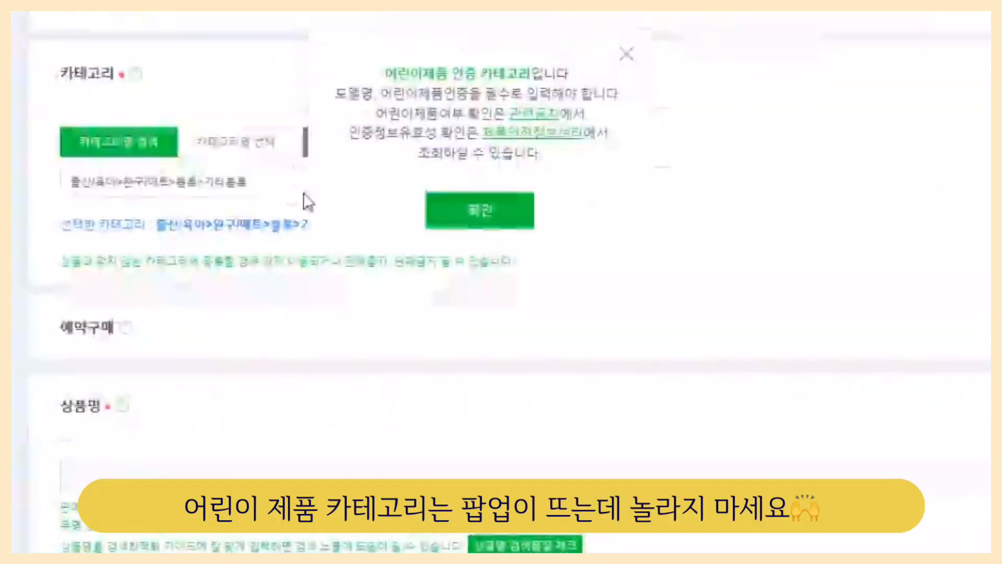
left_click(505, 214)
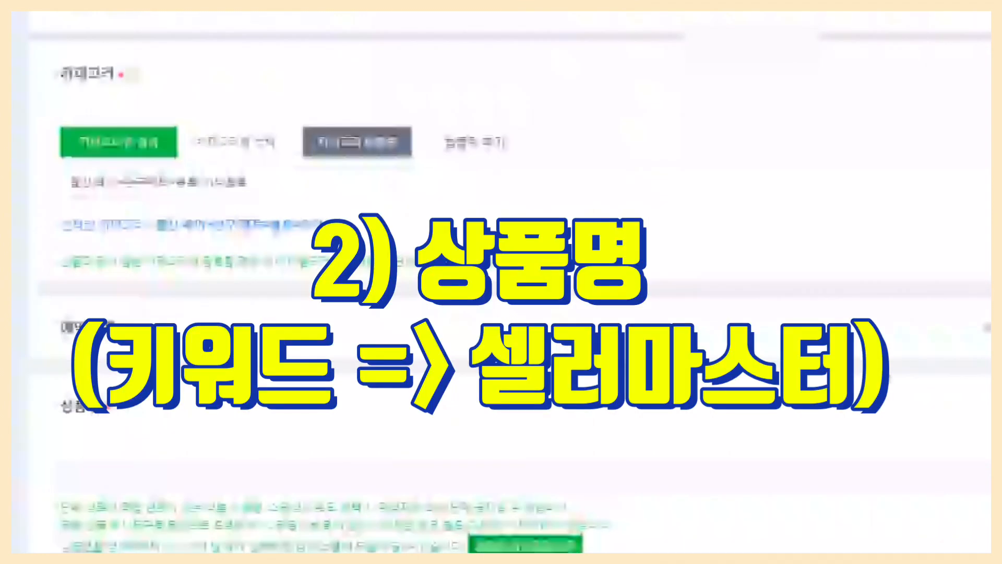
Enter the wholesale name 캐치티니핑 마이브릭 as the product name and run the product name search quality check.
scroll(971, 128, "down", 4)
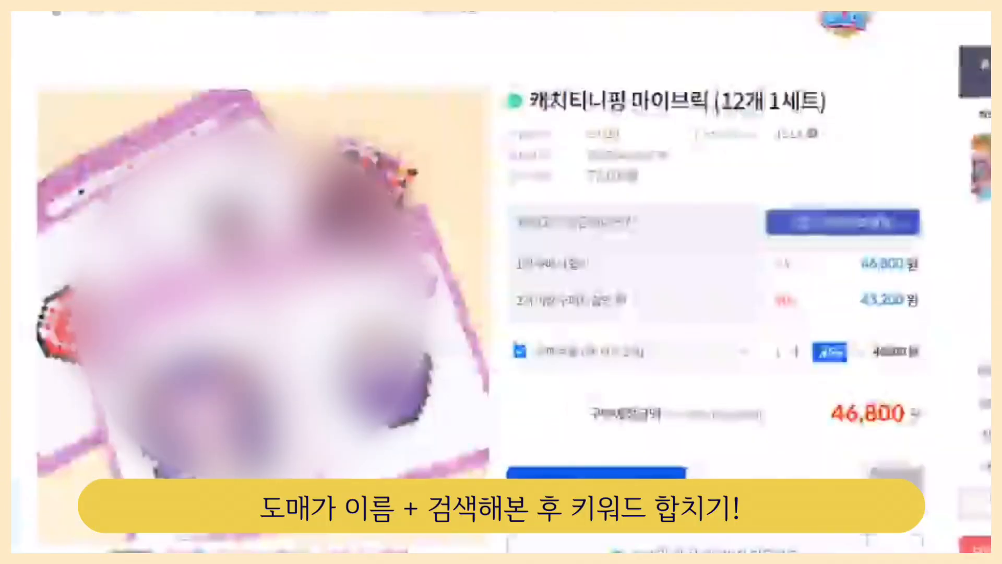
left_click_drag(519, 98, 720, 117)
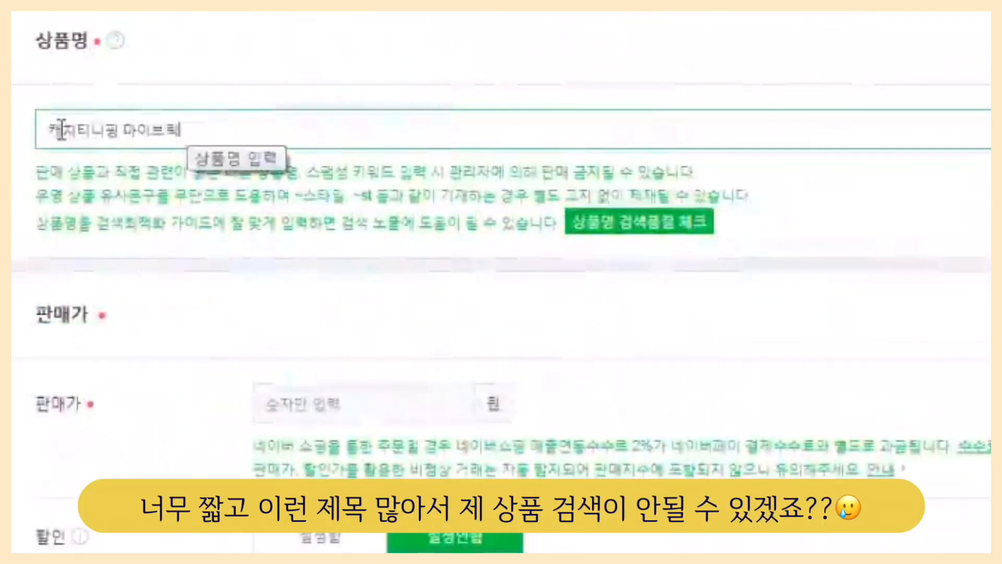
left_click_drag(181, 129, 46, 130)
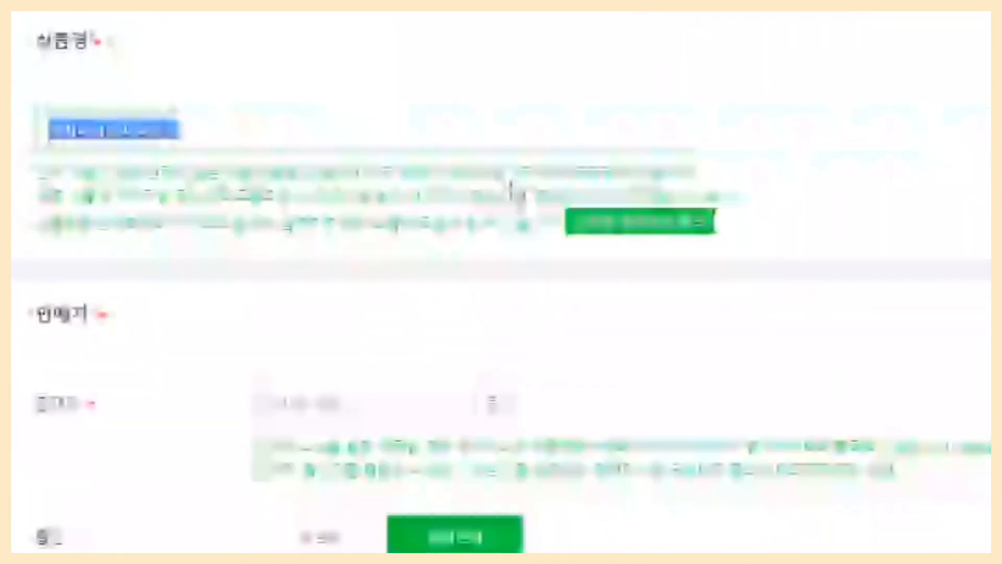
left_click(690, 229)
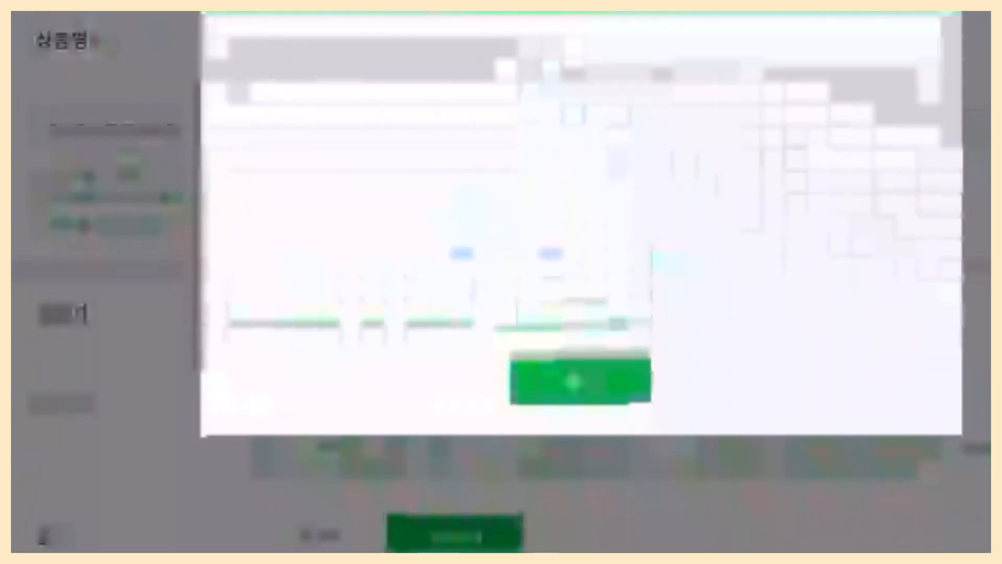
left_click(627, 393)
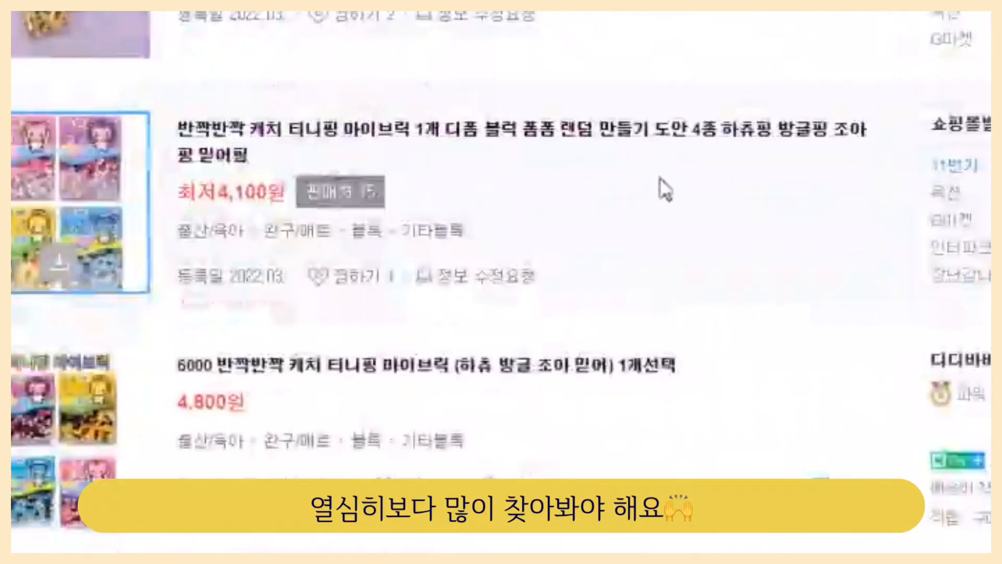
Review competing listings' titles and extend the product name to 캐치티니핑 마이브릭 6000 디폼블럭 8mm 1개 선택.
scroll(690, 253, "down", 3)
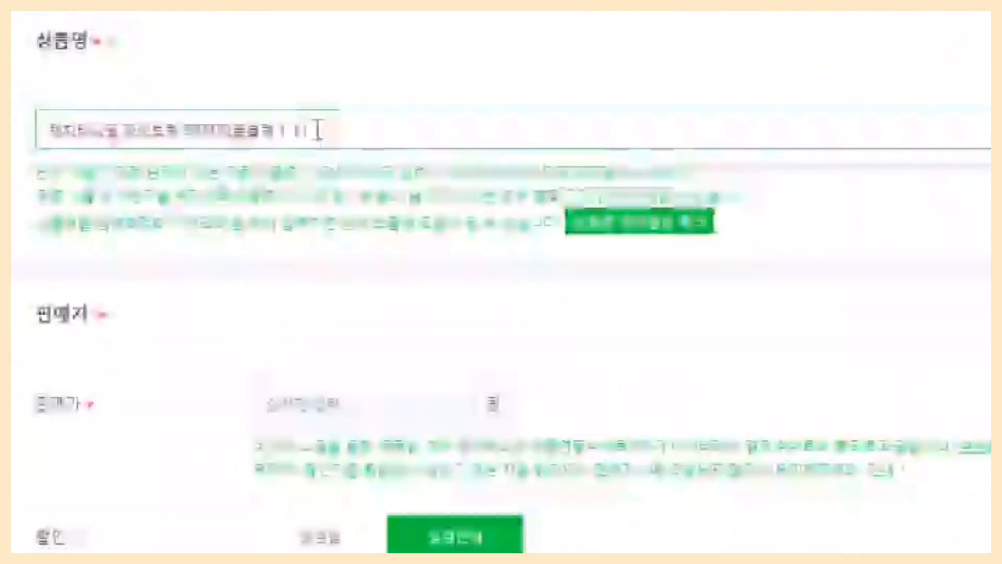
type("세트")
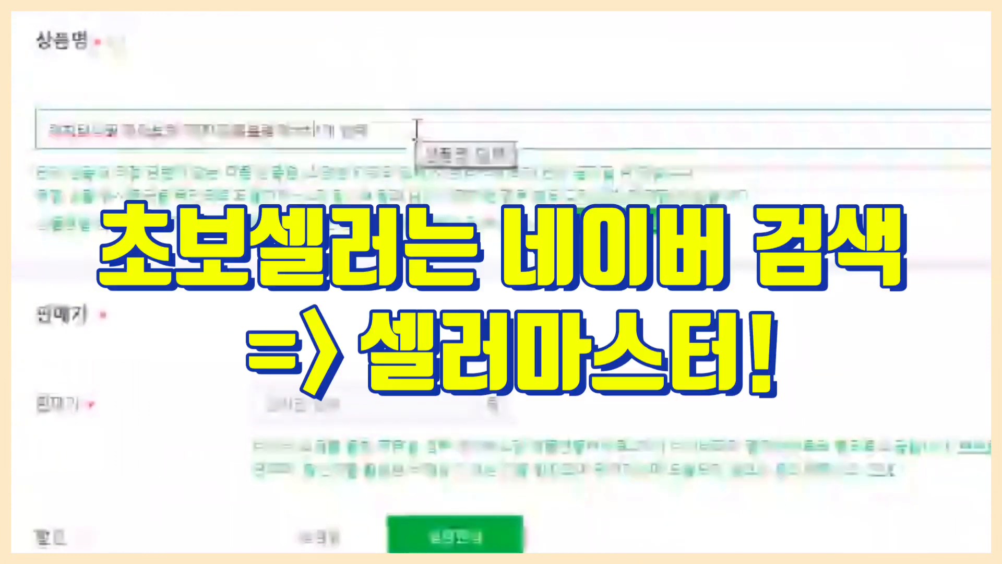
key("ctrl+a")
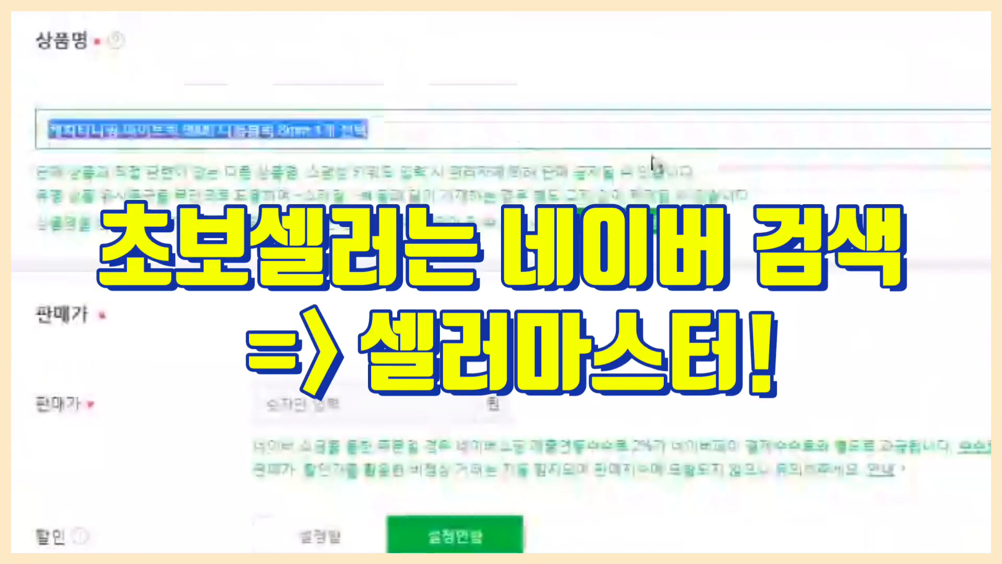
left_click(581, 139)
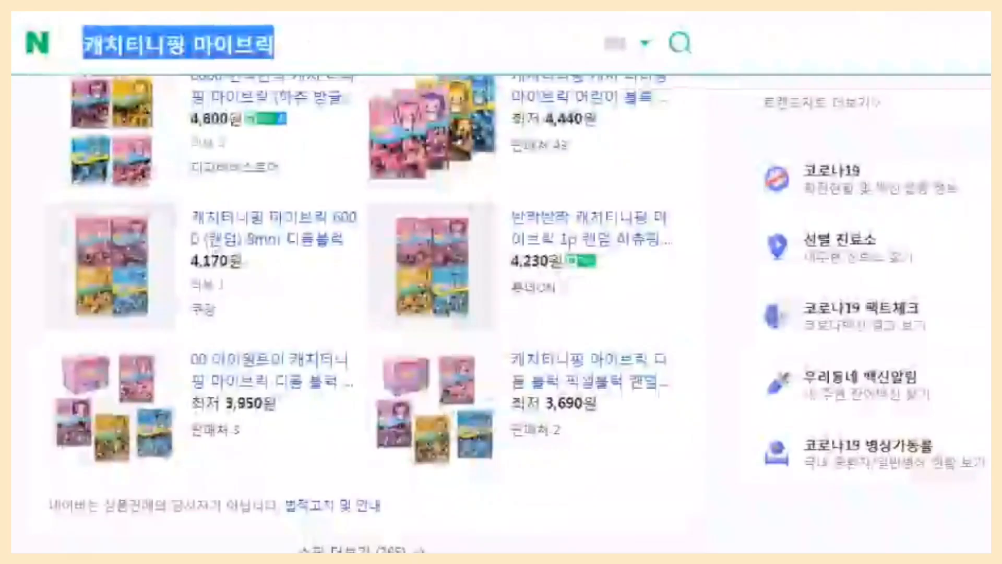
Search Naver for 셀러마스터 to reach the shopping keyword tool.
type("tpffj")
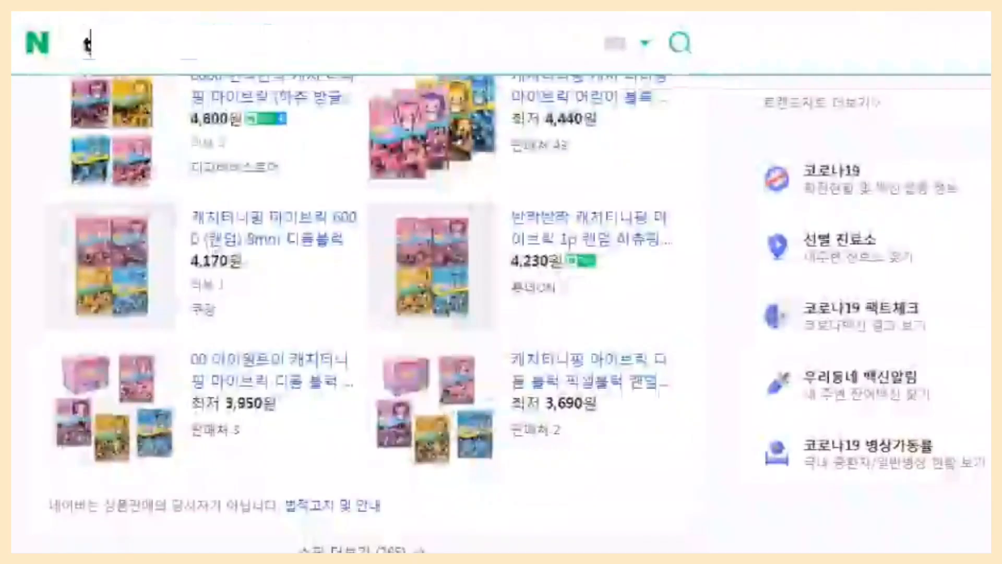
key("BackSpace")
key("BackSpace")
key("BackSpace")
key("BackSpace")
key("BackSpace")
key("Hangul")
type("셀러마스터")
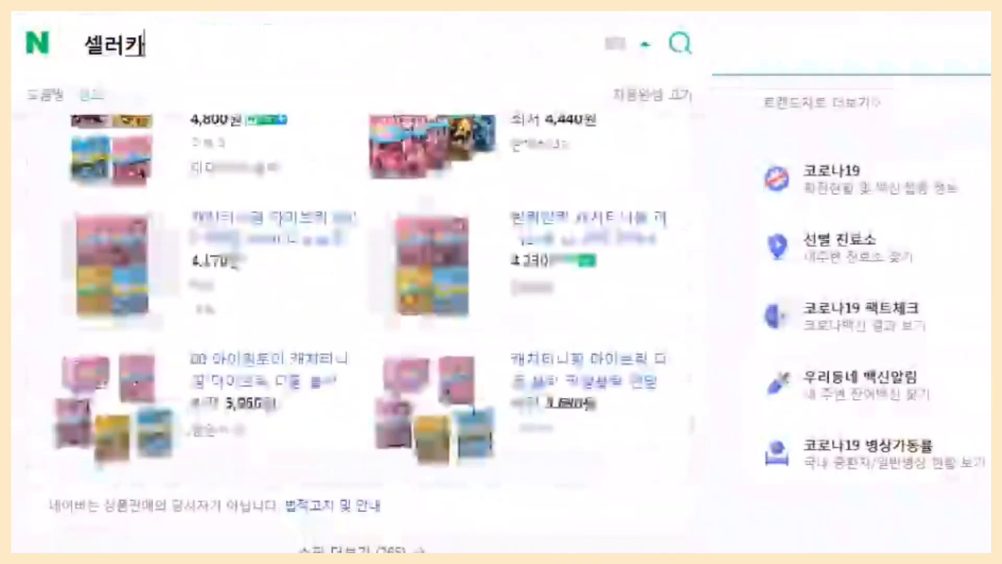
key("Return")
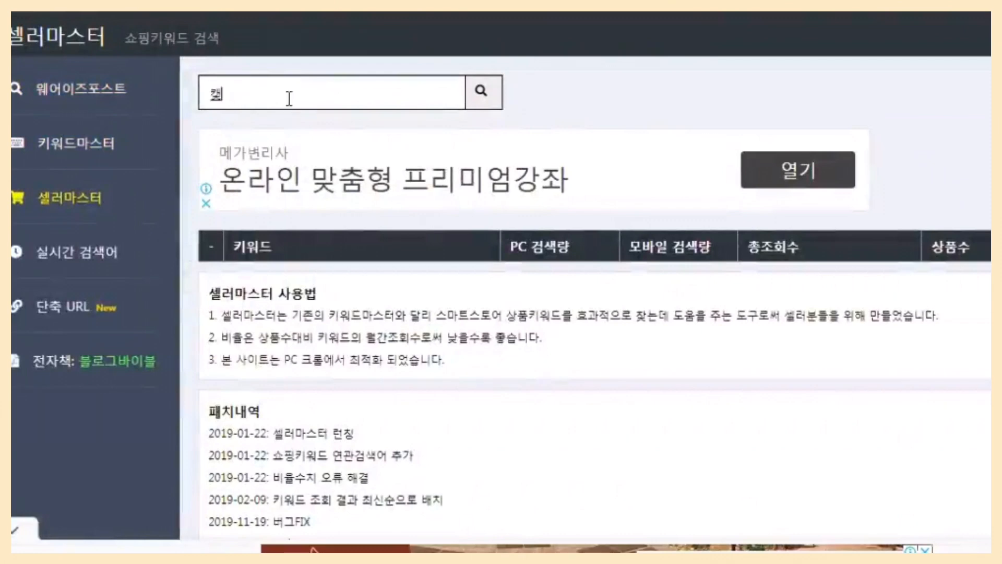
Look up the keyword 캐치티니핑 마이브릭 in 셀러마스터 and examine its search volume and product count.
type("치티니핑")
key("Return")
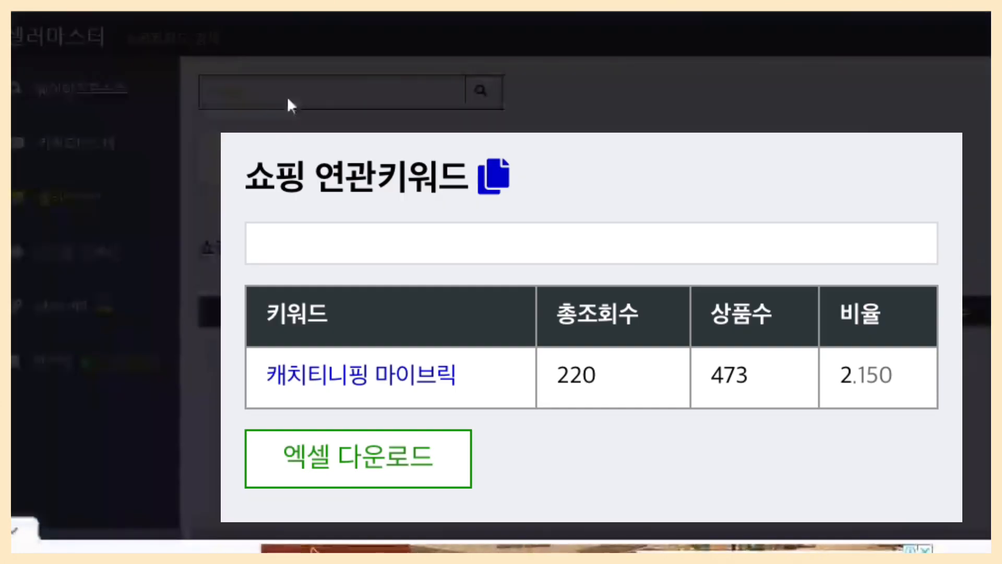
left_click(287, 96)
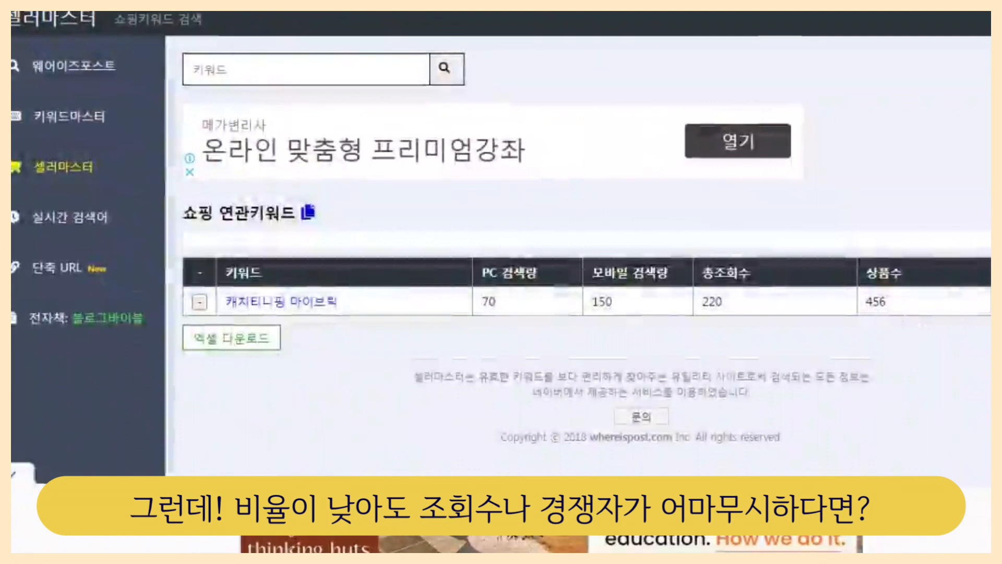
left_click_drag(927, 304, 856, 305)
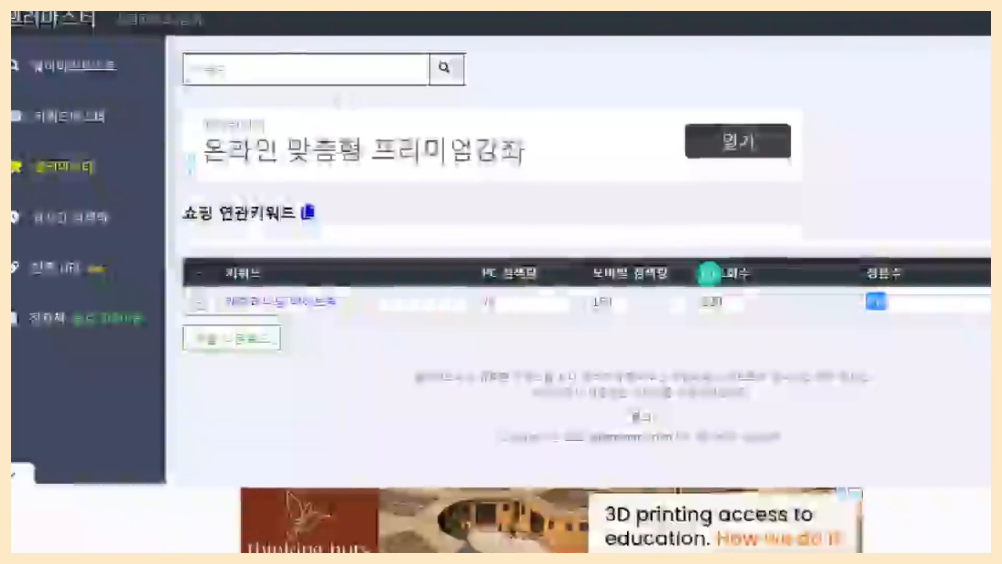
Reorder the product name to 캐치티니핑 디폼블럭 마이브릭 6000 8mm 1개 선택 and run its search quality check.
type("디퓨")
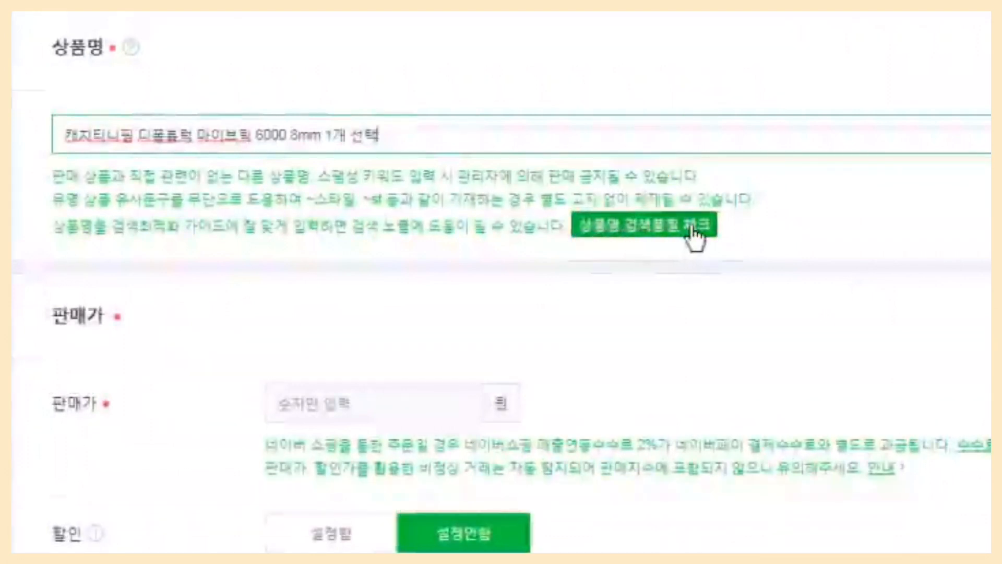
left_click(690, 226)
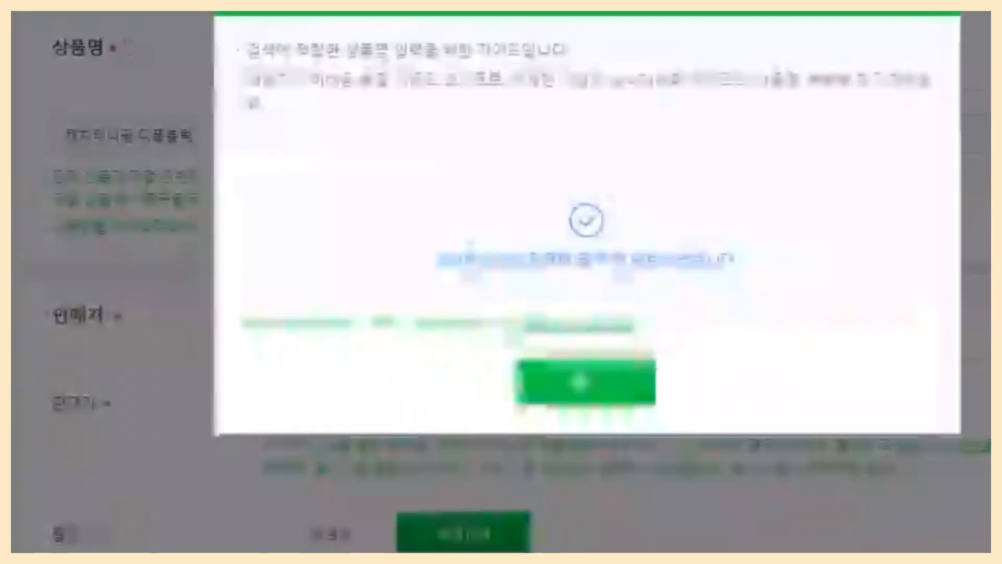
left_click(631, 388)
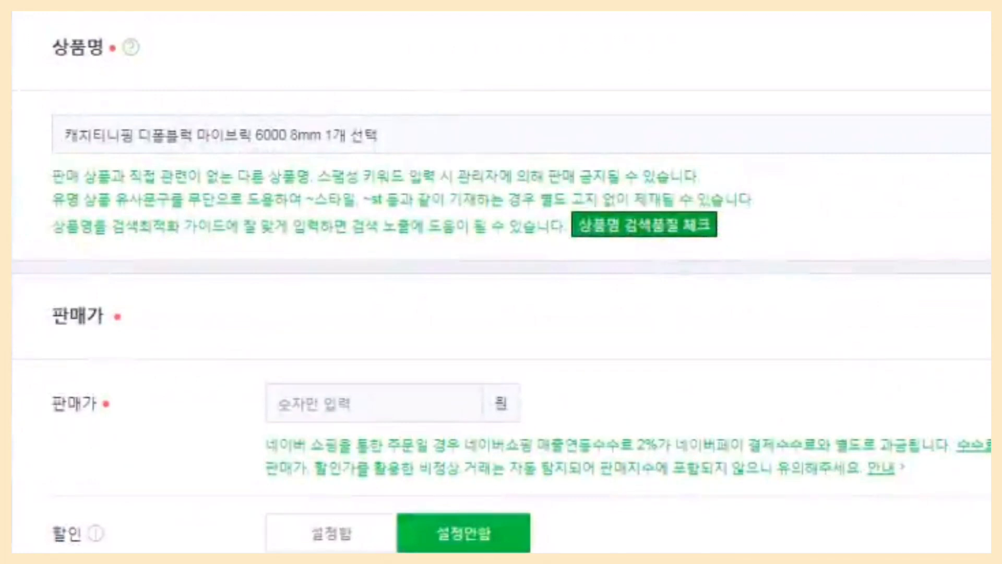
Set the sale price to 6000 won and the stock quantity to 12.
left_click(373, 402)
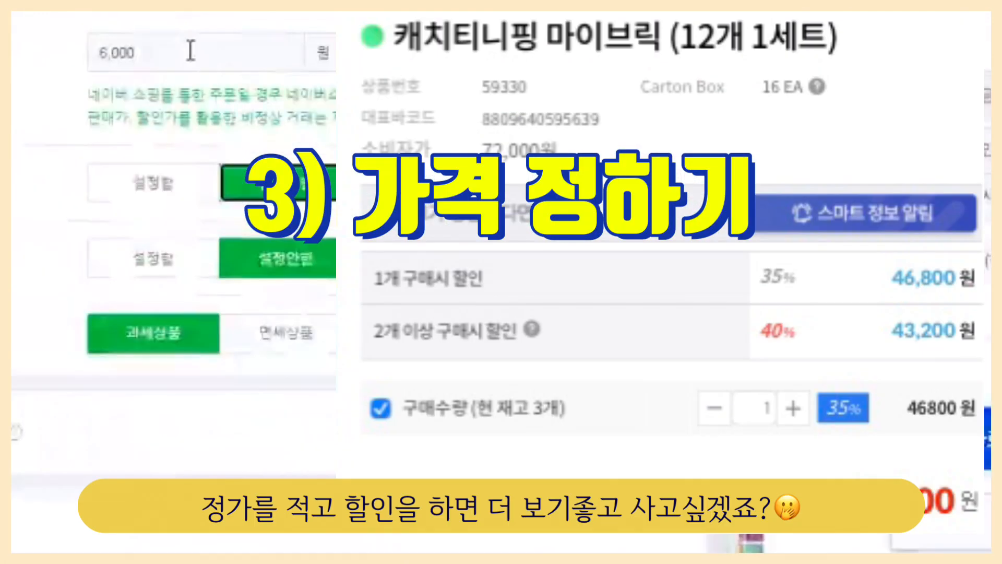
left_click(191, 51)
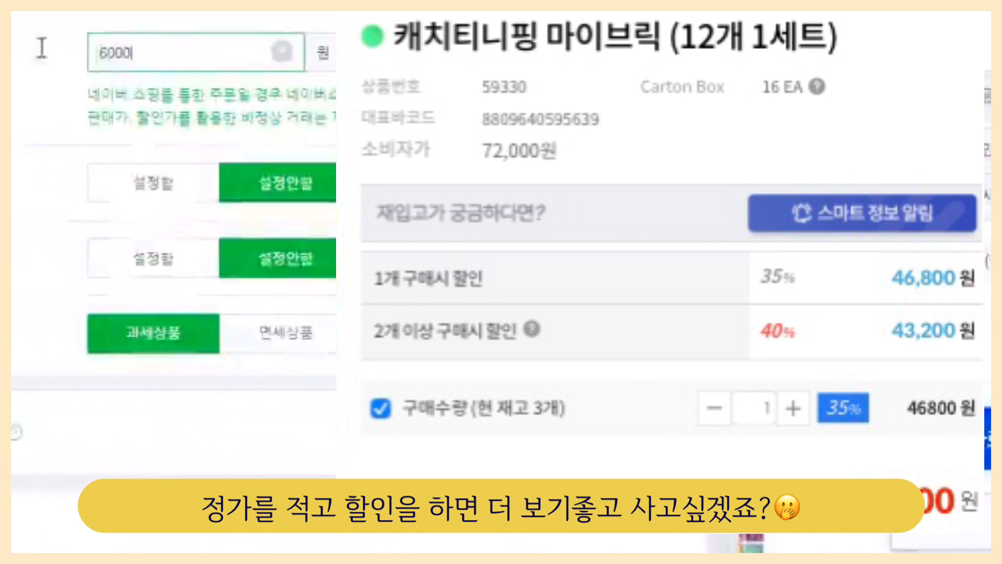
left_click_drag(41, 48, 15, 53)
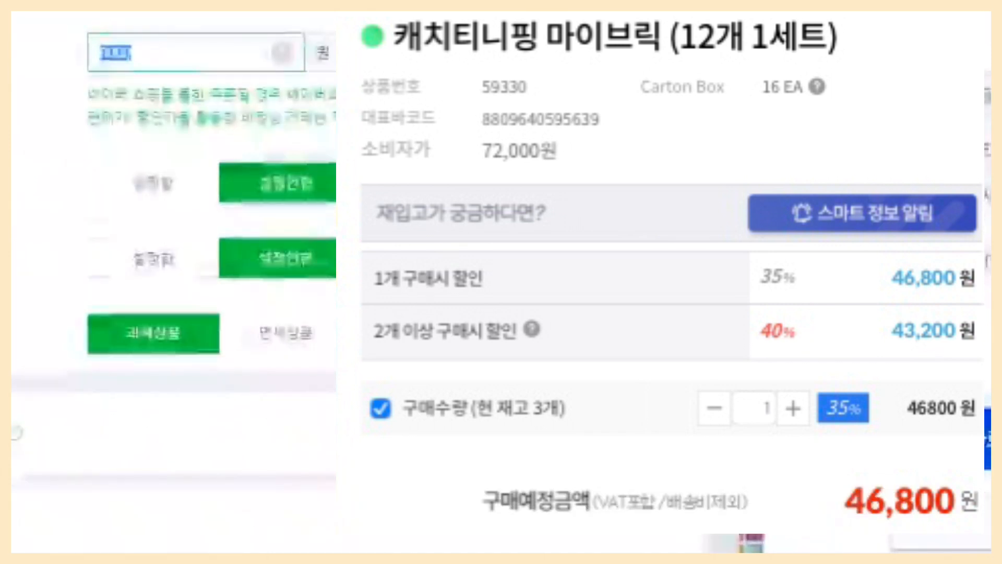
key("Tab")
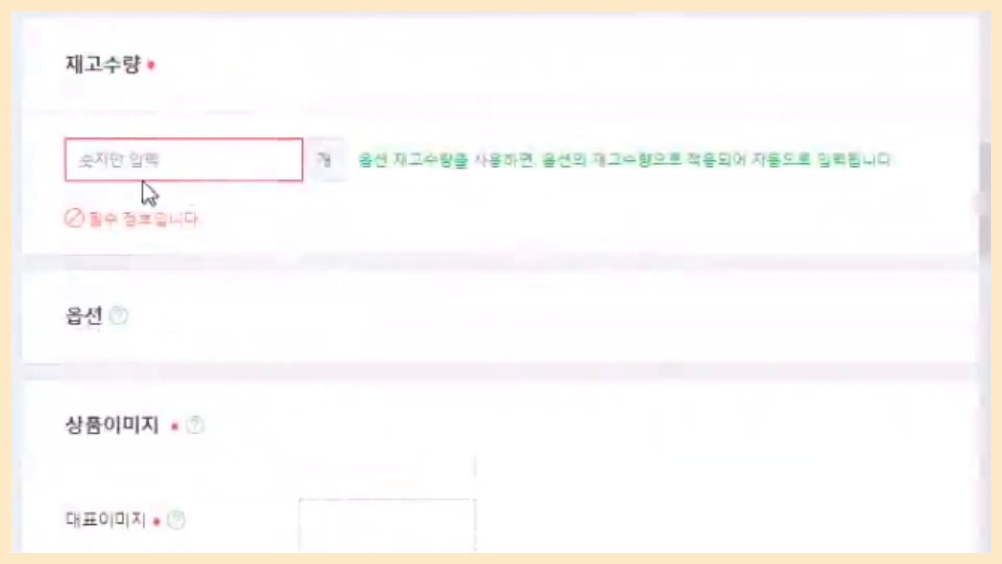
type("12")
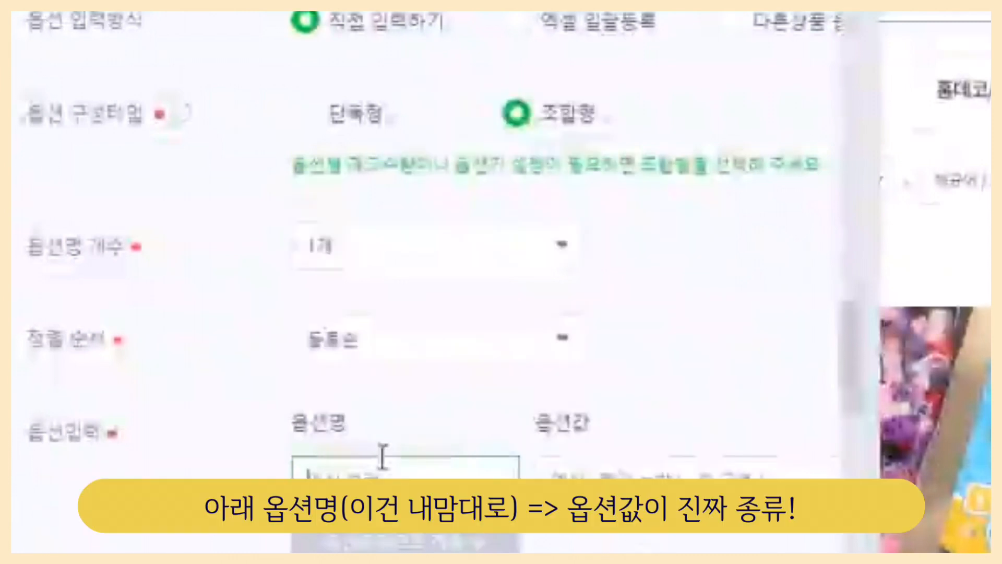
Define the option 컬러 with the values 빨강, 노랑, 보라, 하늘 and apply it to the option list.
type("종류")
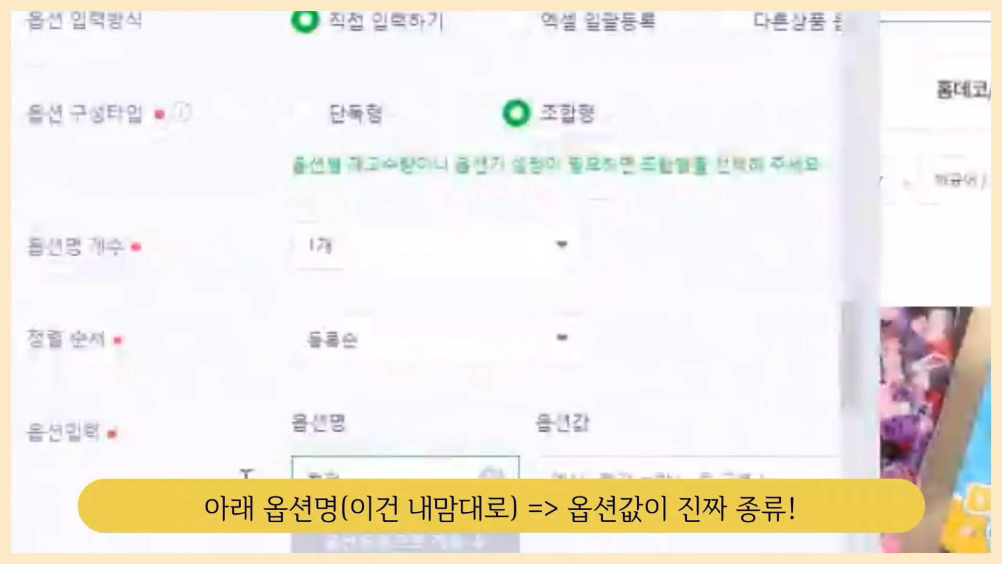
left_click(670, 477)
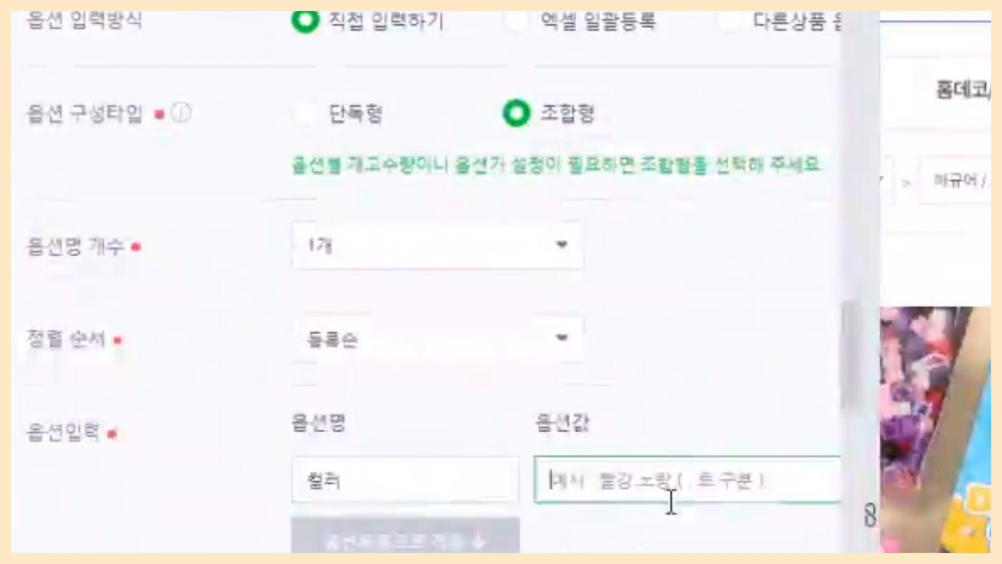
type("블랙")
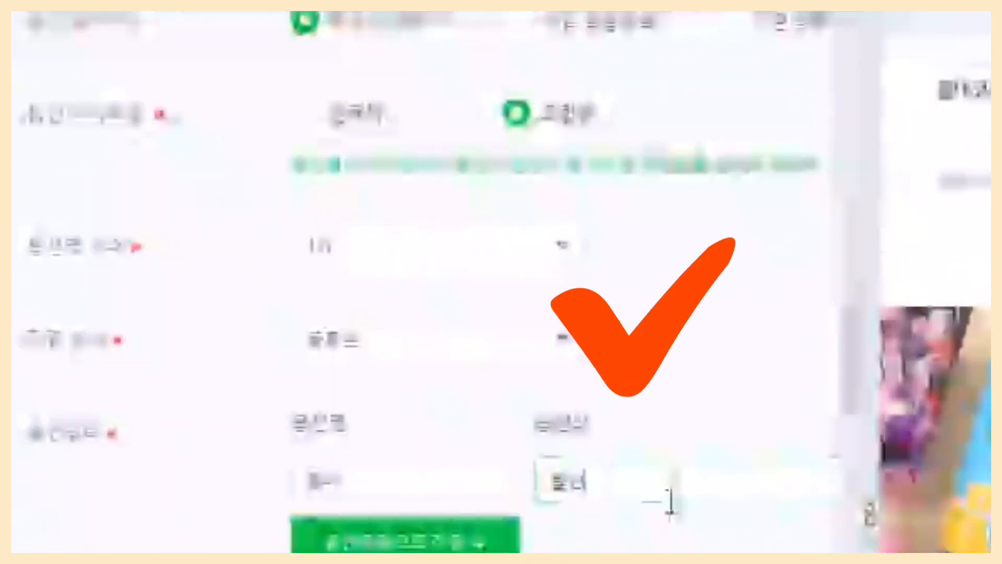
type("강, 파")
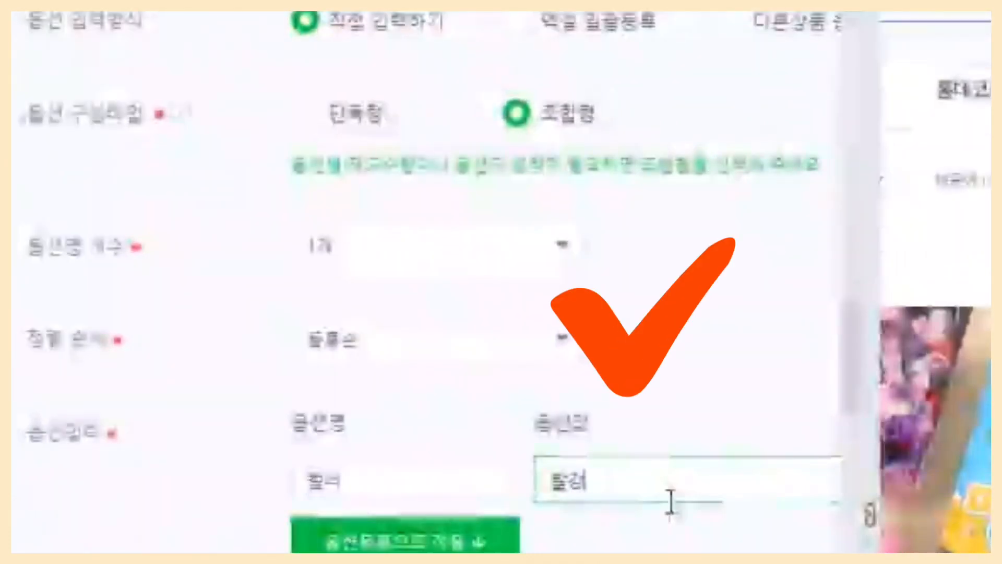
type("랑, 보라, 하늘")
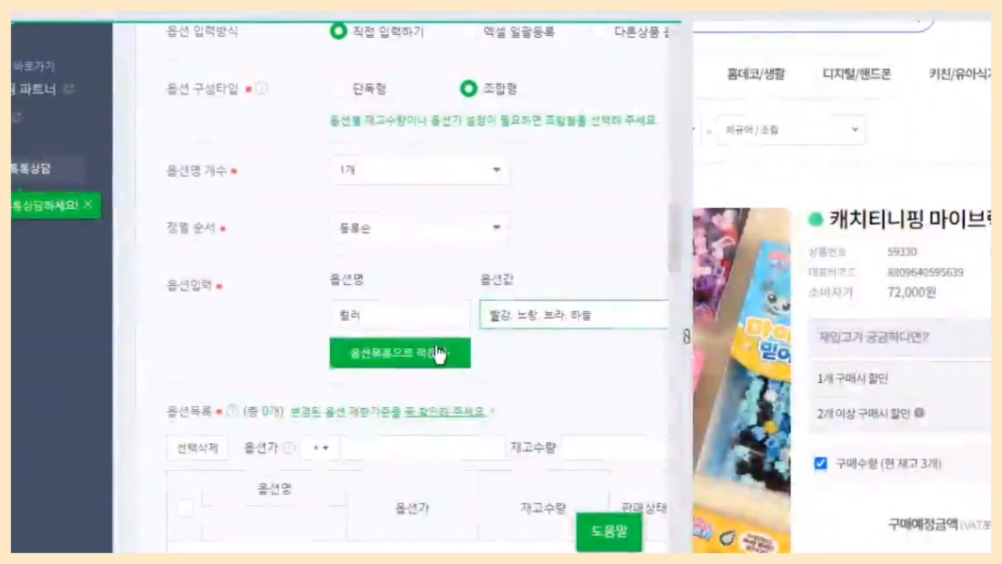
left_click(410, 369)
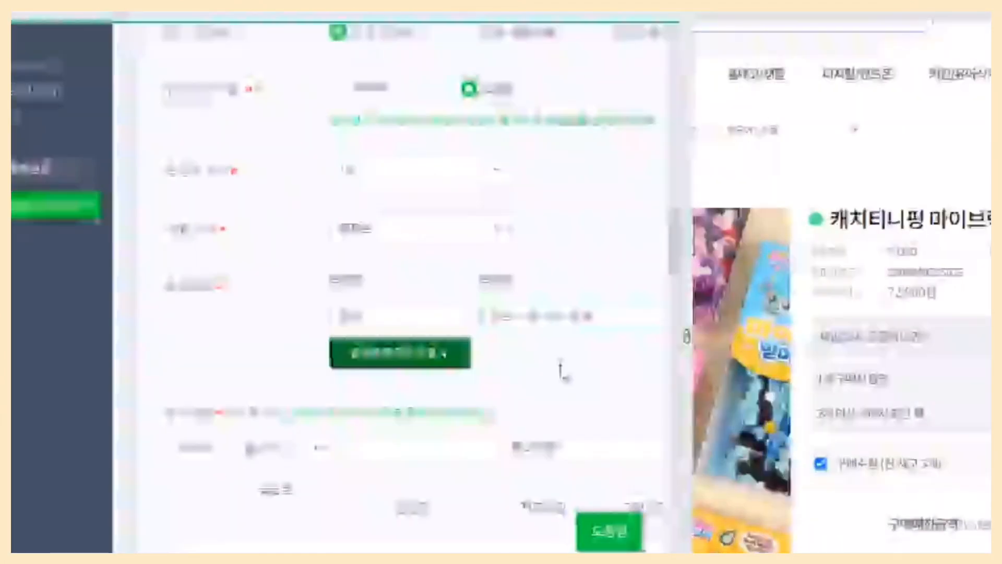
Review the 컬러 option list rows for 하츄핑, 아자핑, 믿어핑 and 조아핑 and open the option price of 아자핑 for editing.
scroll(564, 369, "down", 2)
scroll(453, 230, "down", 5)
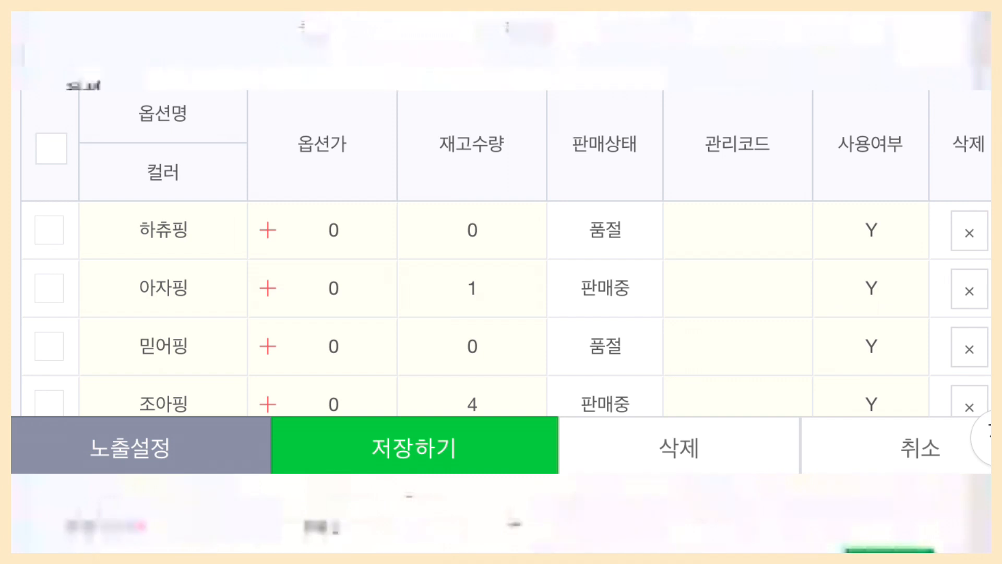
scroll(647, 52, "down", 5)
scroll(470, 209, "down", 4)
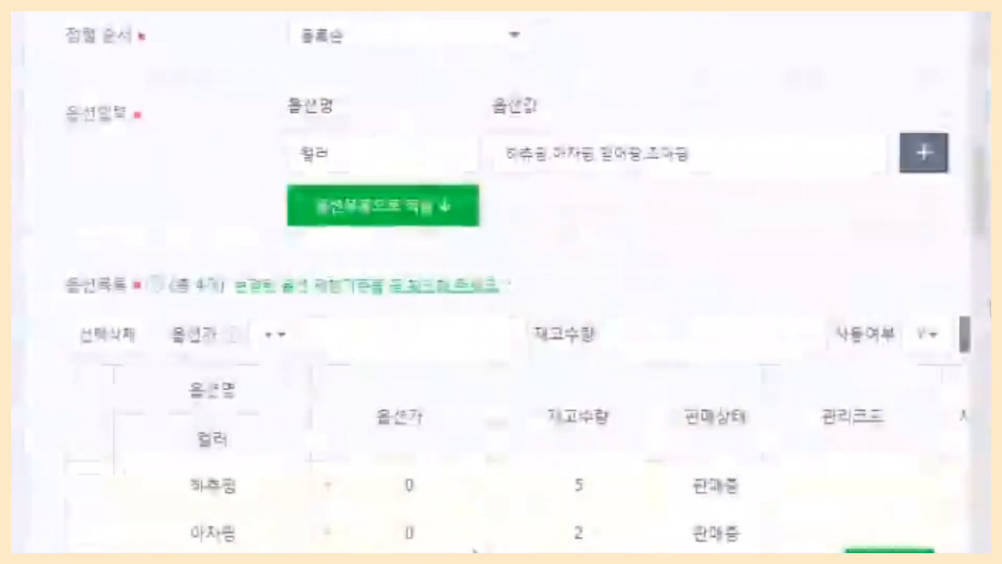
left_click(418, 533)
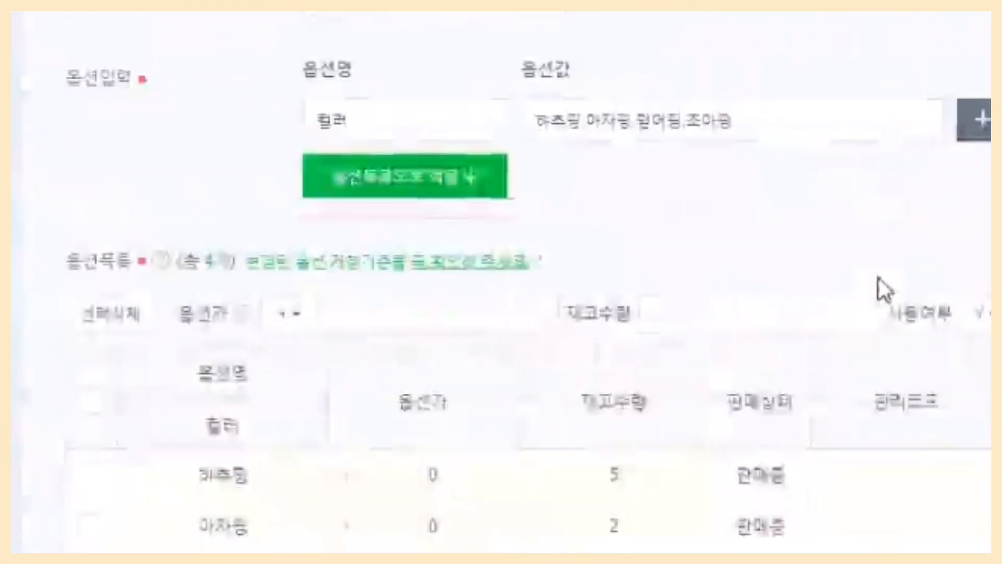
Add the main image and three additional images from own photos, and move the packaged box photo to the end of the additional images.
scroll(882, 289, "down", 10)
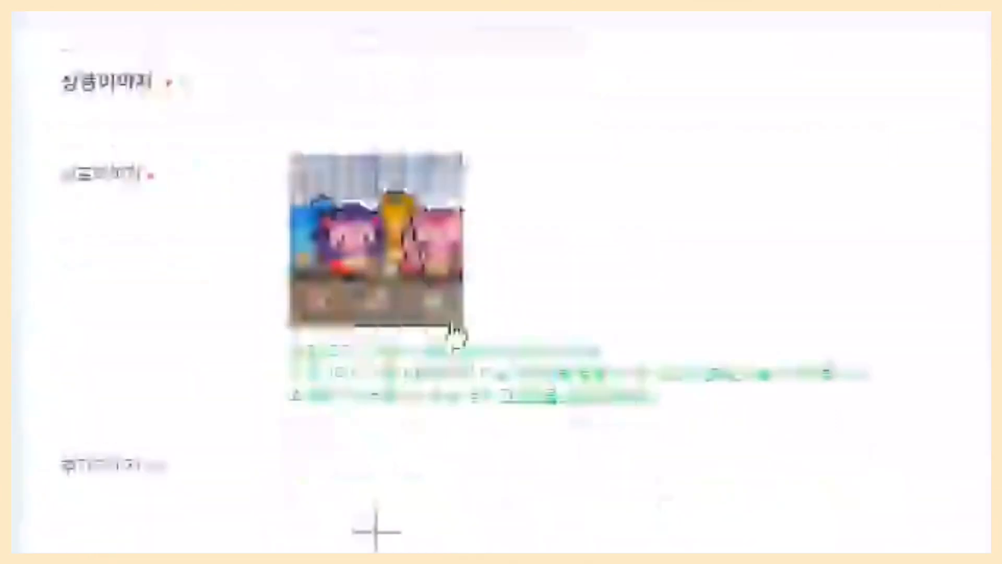
scroll(454, 334, "down", 1)
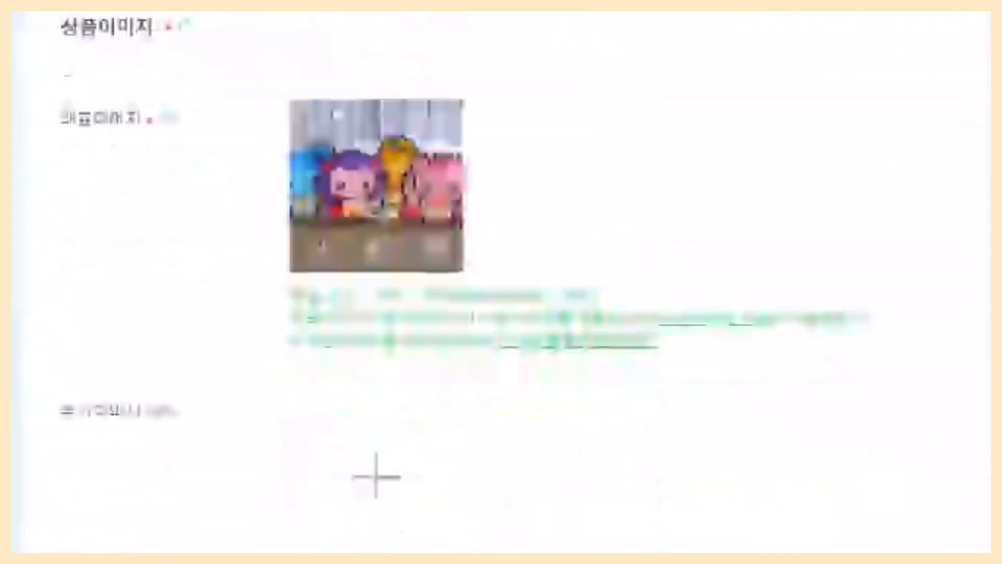
mouse_move(394, 153)
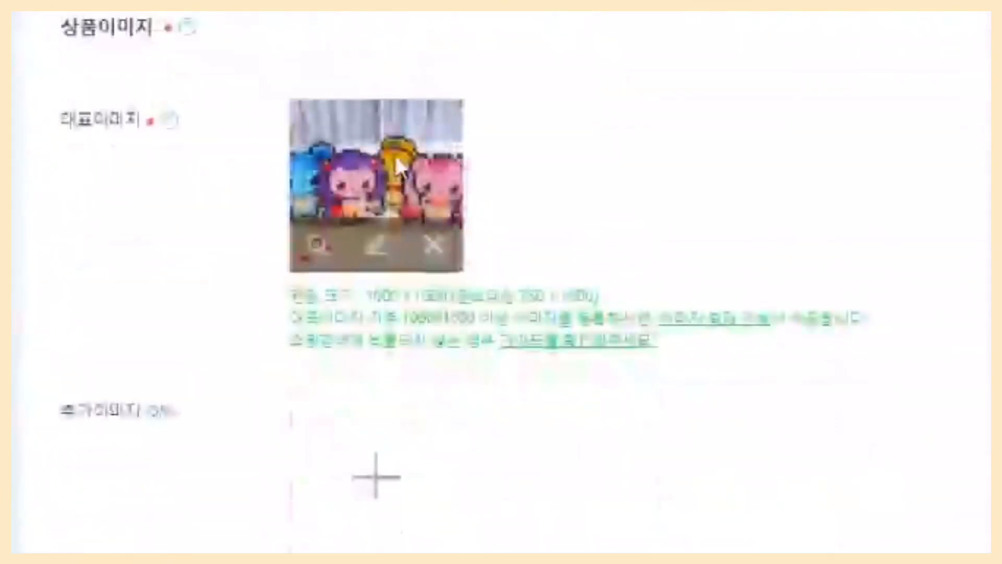
left_click(370, 460)
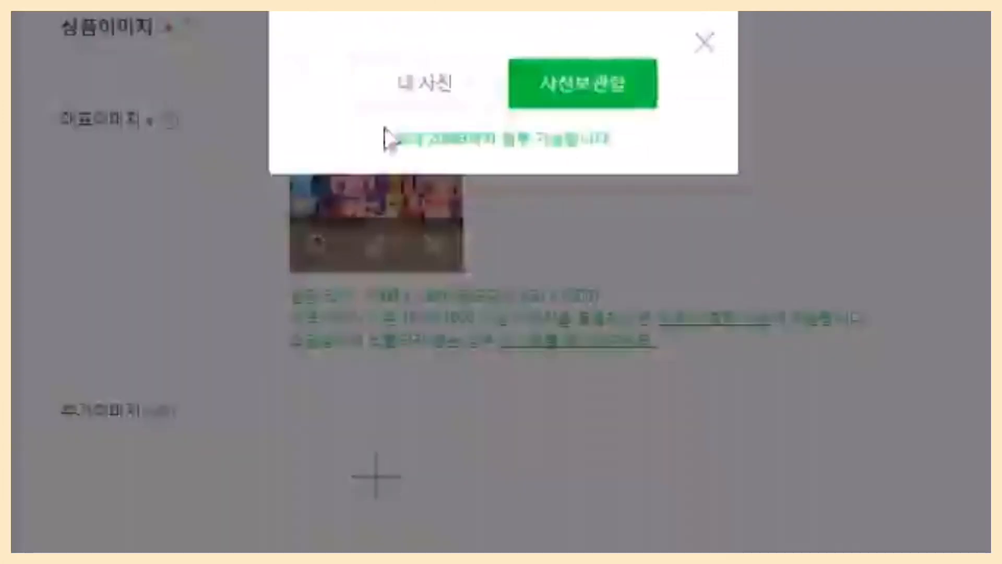
left_click(428, 103)
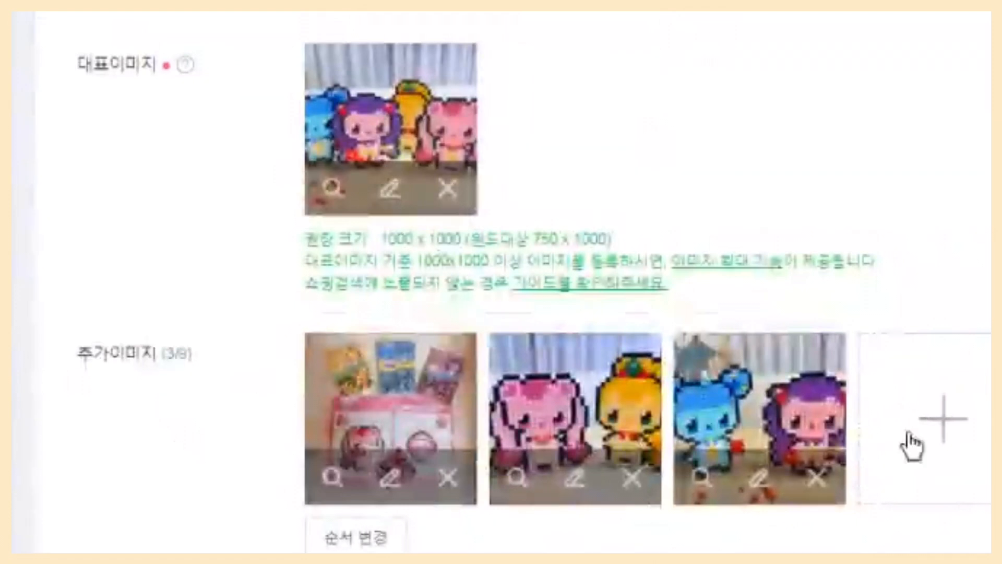
left_click(385, 545)
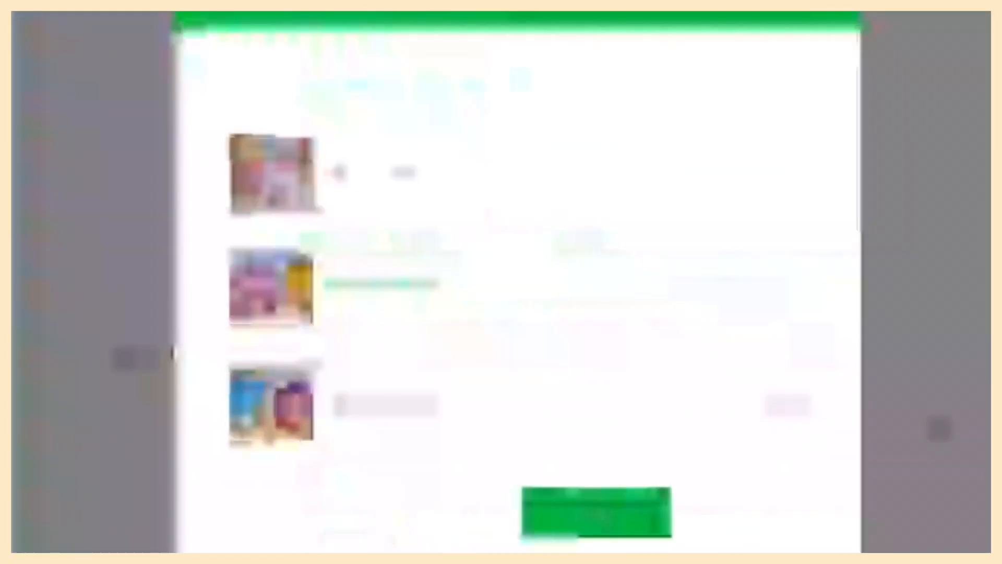
left_click(595, 509)
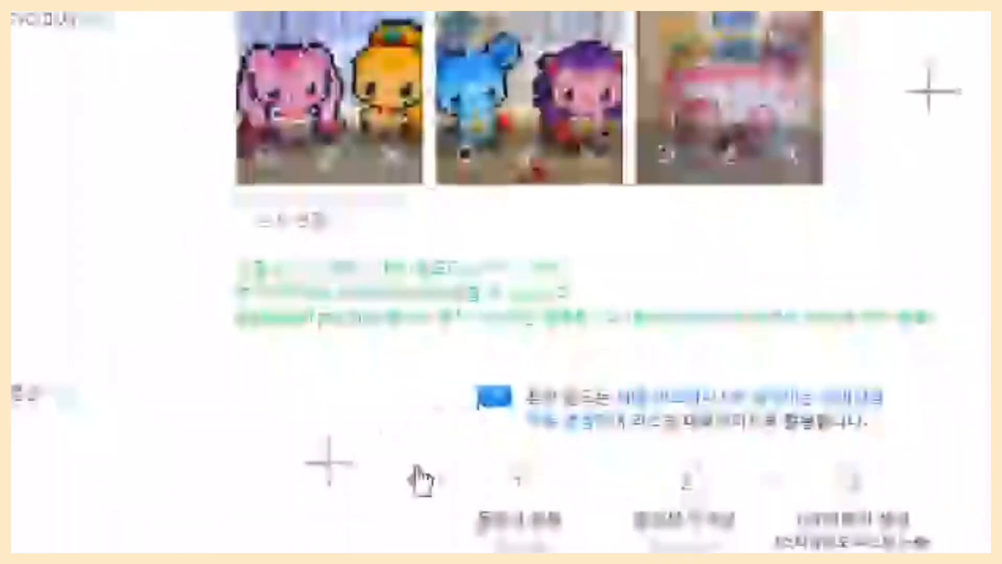
Add the line 아이들이 좋아하는 캐치티니핑 블럭놀이 below (1개 선택) in the speech-bubble quote of the product description.
scroll(412, 501, "down", 2)
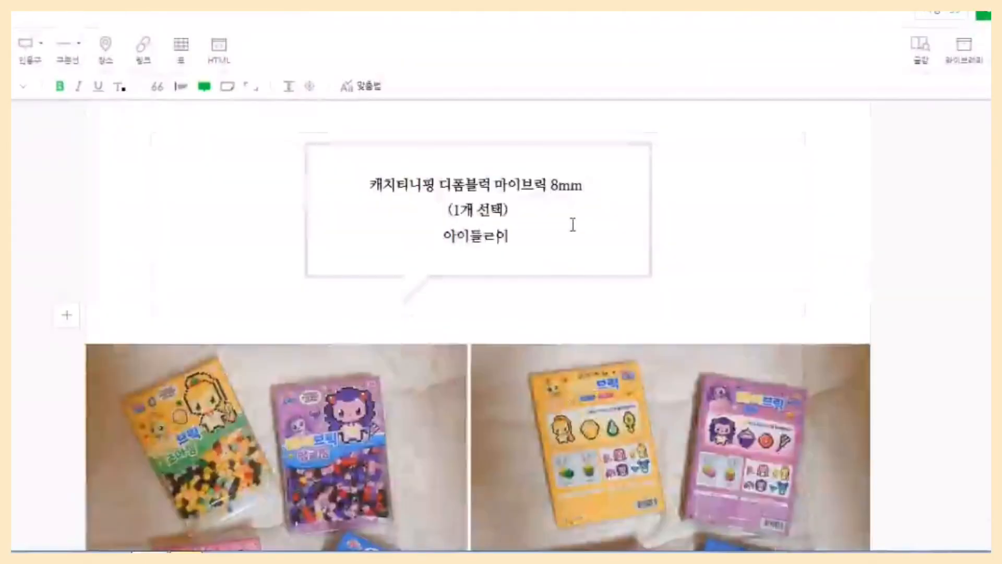
type("아하는 캐치티니핑 디폼블러")
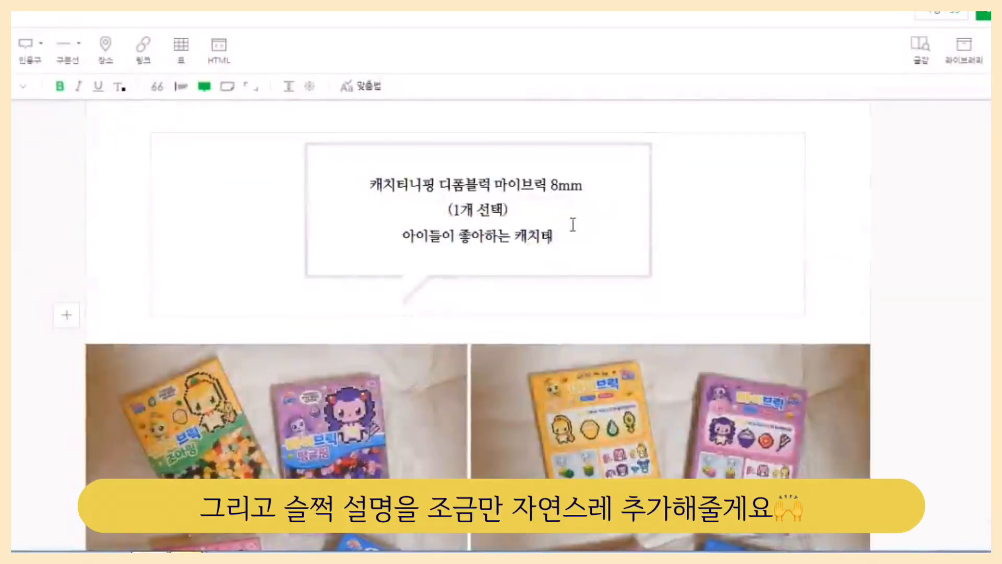
key("BackSpace")
key("BackSpace")
key("BackSpace")
key("BackSpace")
type("블럭놀이 역할놀이")
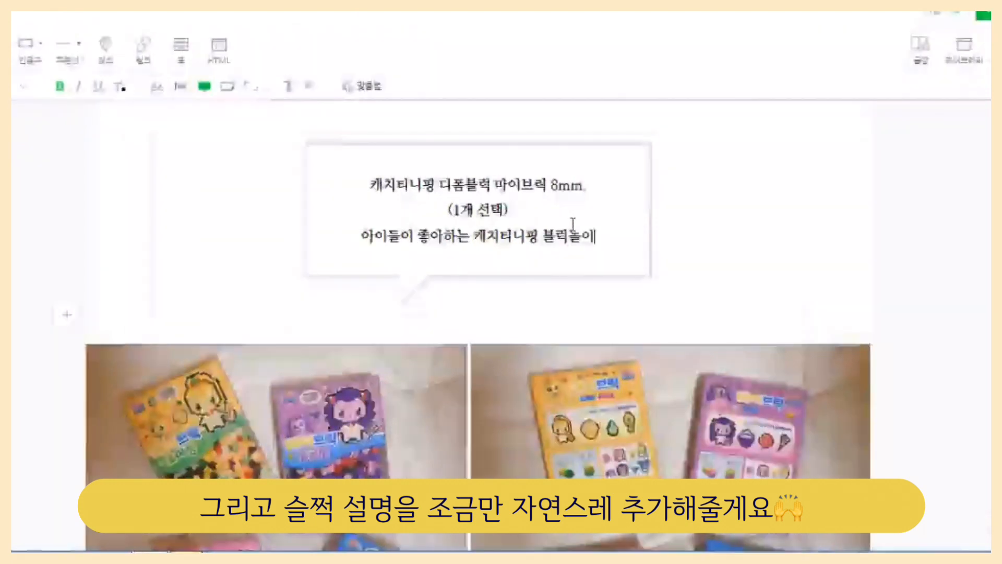
type(" 필수템")
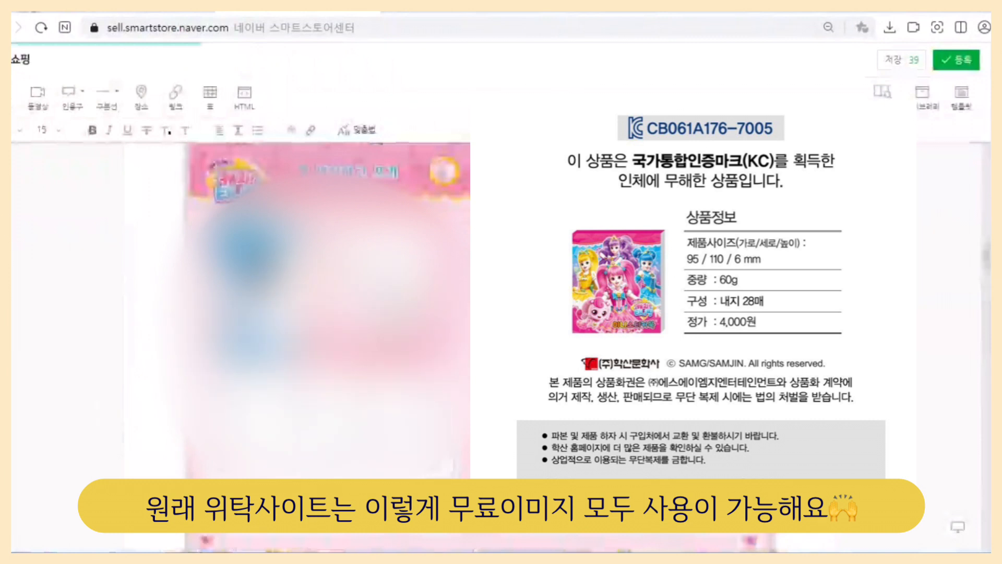
Shorten the model name in the main product information to 캐치티니핑 디폼블럭 마이브릭.
scroll(329, 313, "up", 15)
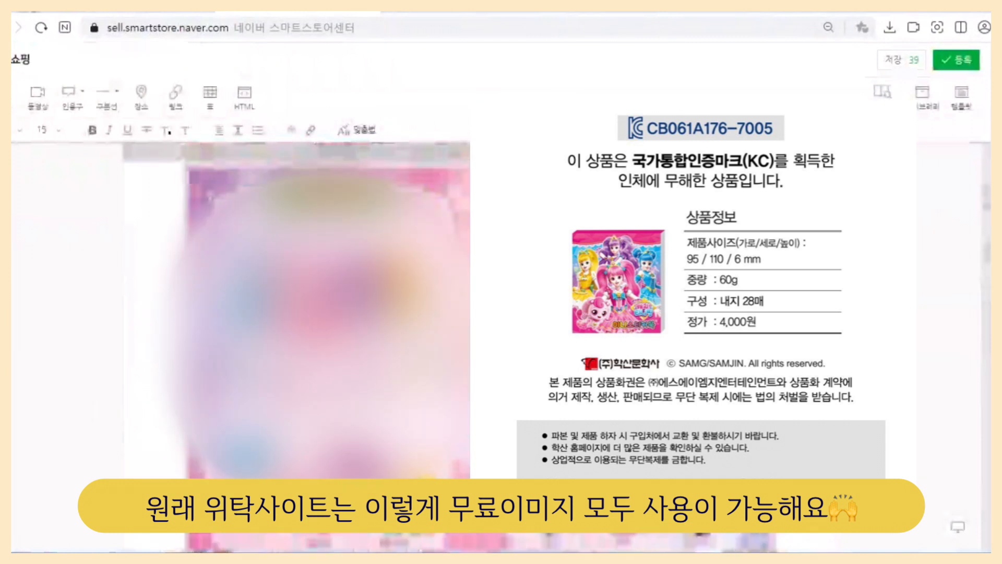
scroll(329, 313, "down", 1)
scroll(329, 313, "down", 2)
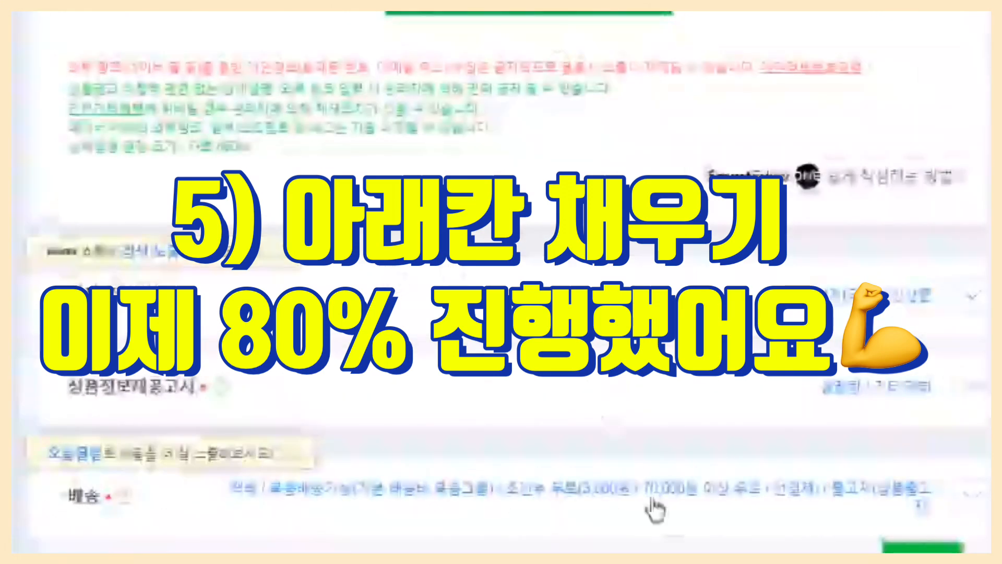
scroll(597, 251, "down", 2)
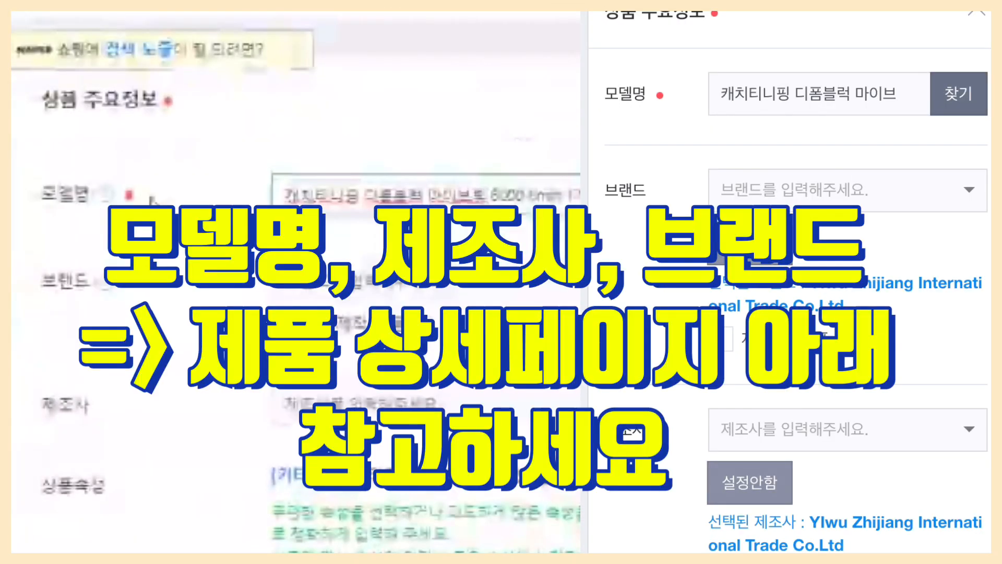
left_click_drag(493, 196, 578, 196)
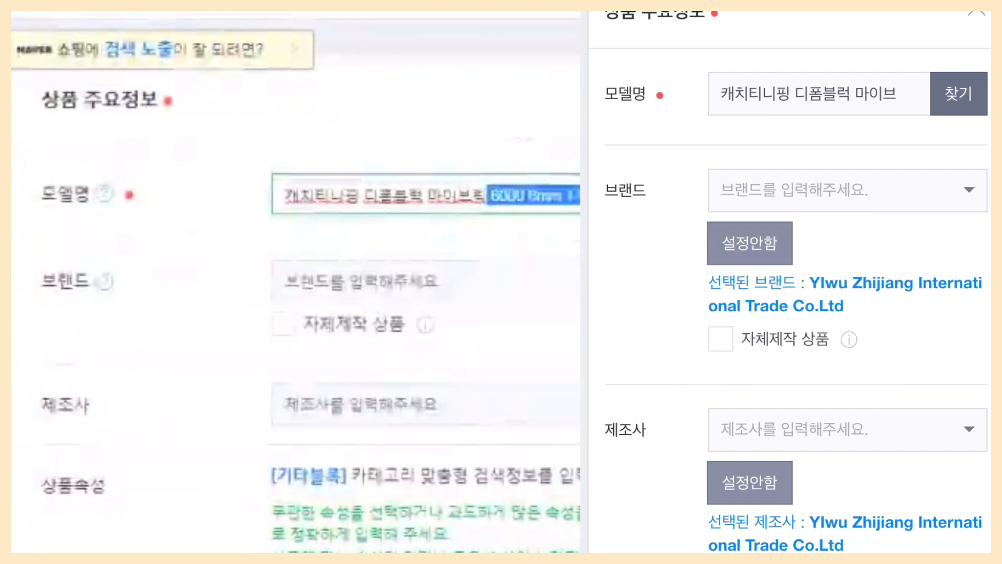
key("BackSpace")
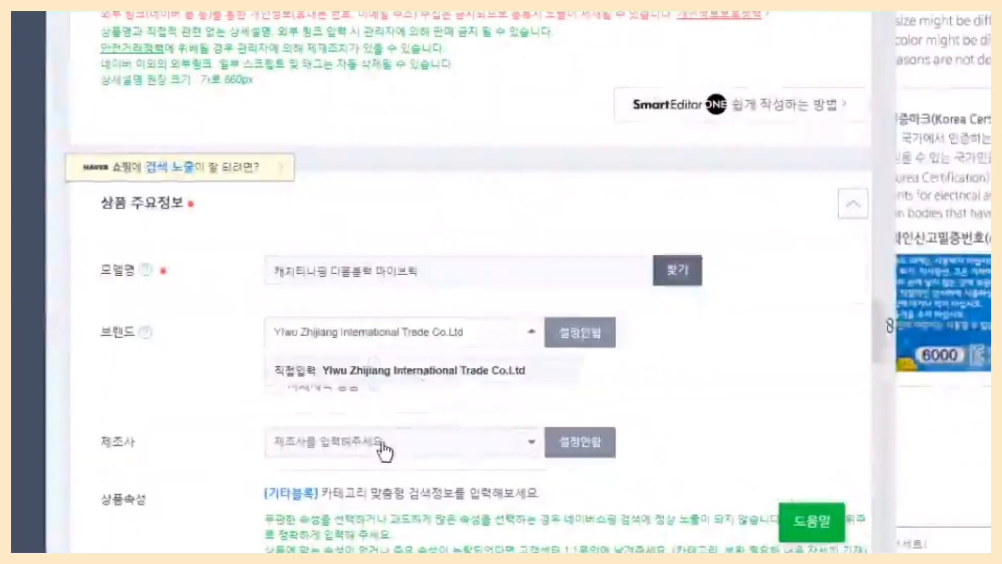
Register YIwu Zhijiang International Trade Co.Ltd as the product's brand and manufacturer.
left_click(377, 442)
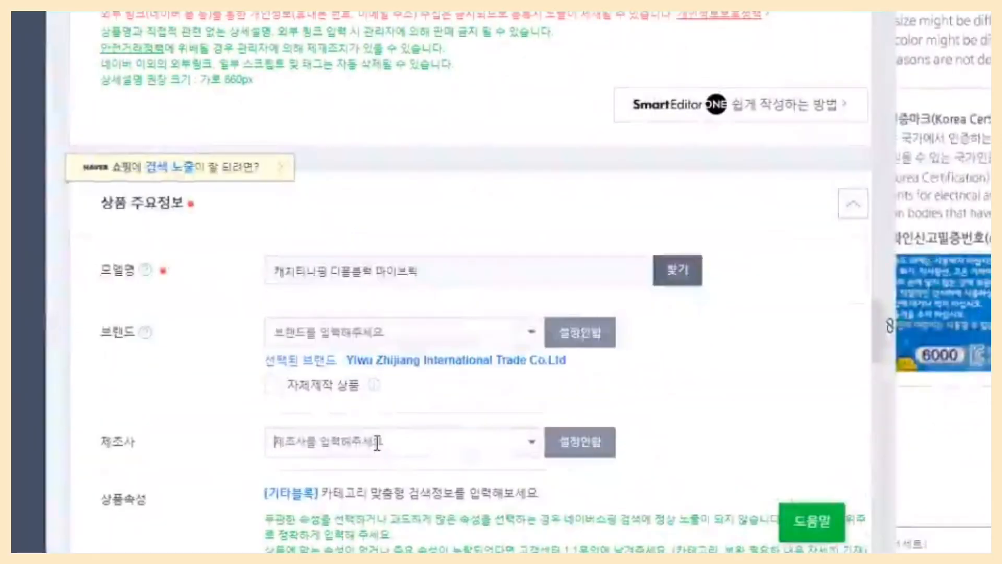
type("Ylwu Zhijiang International Trade Co.Ltd")
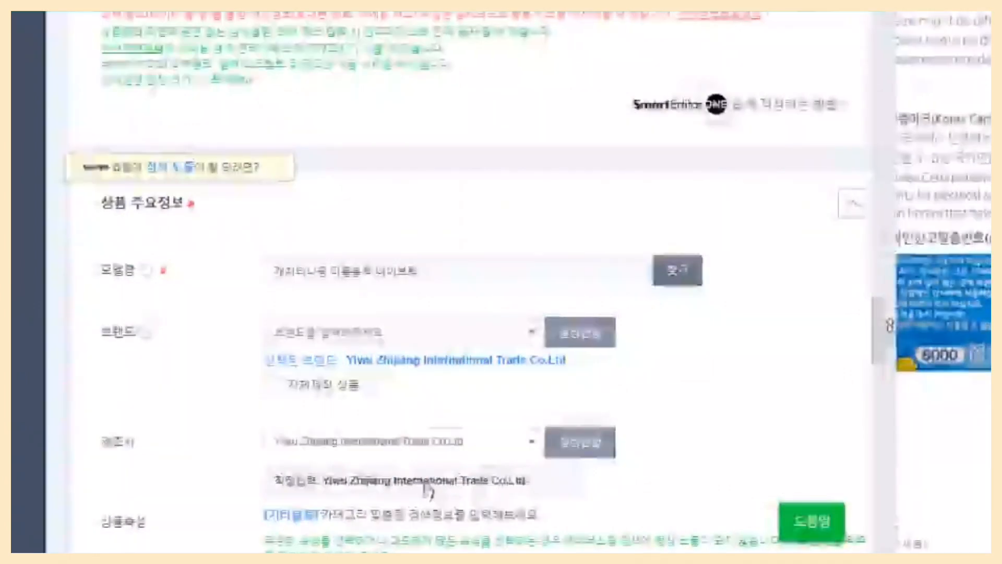
left_click(428, 487)
Set the target age attribute (타켓연령) of the product to 키즈.
scroll(579, 486, "down", 5)
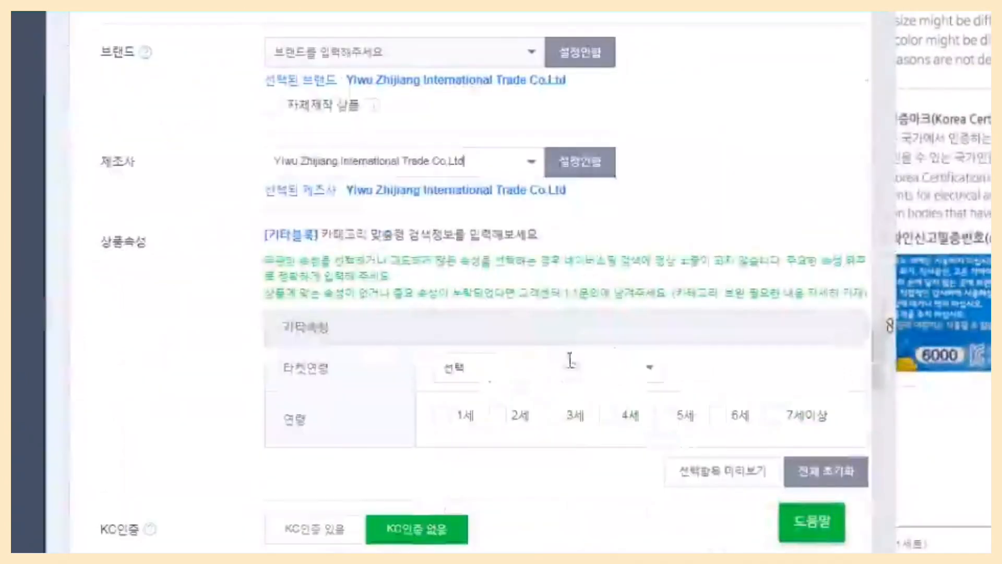
left_click(570, 360)
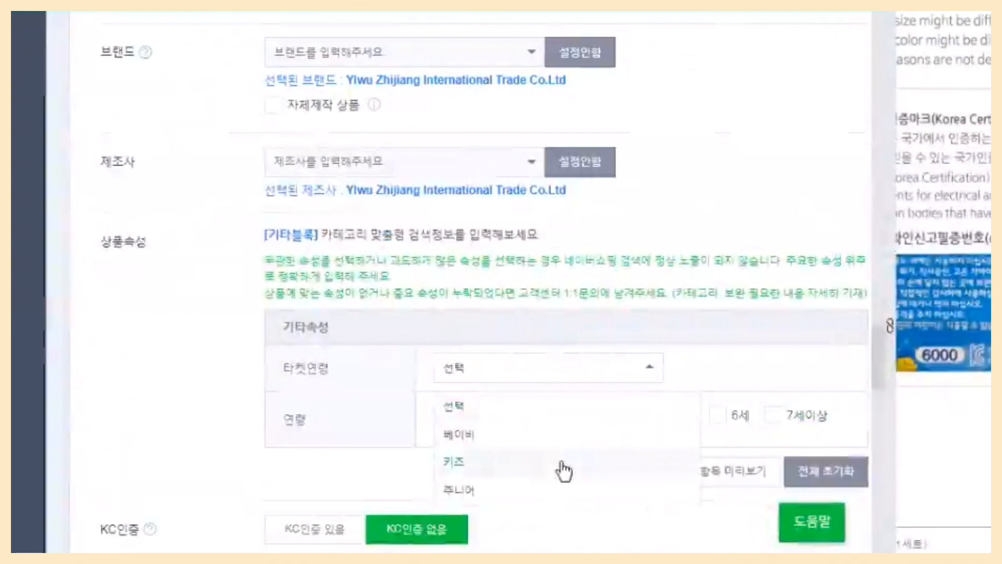
left_click(658, 458)
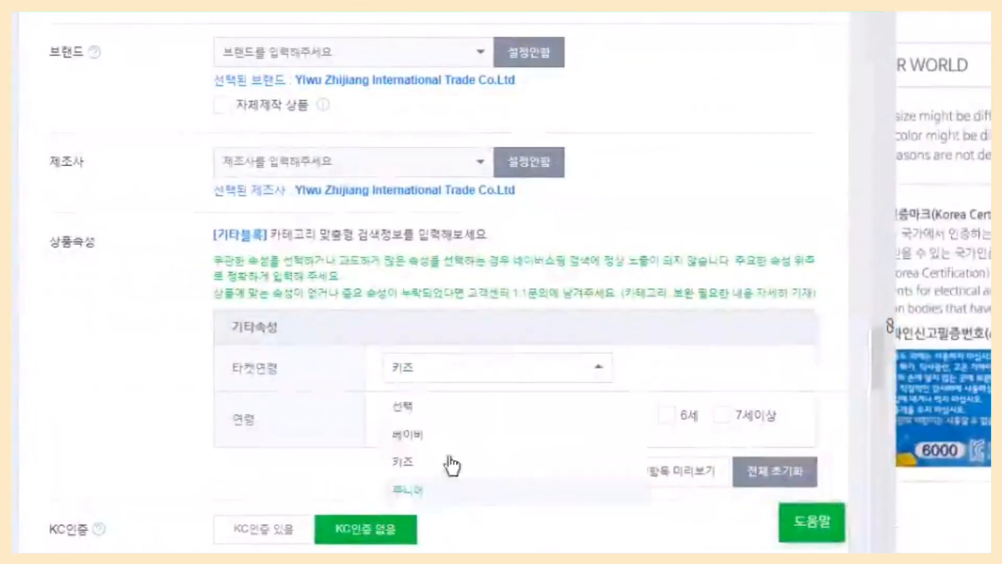
Mark the product as having KC certification and choose [어린이제품]안전확인 as the certification type.
scroll(629, 469, "down", 2)
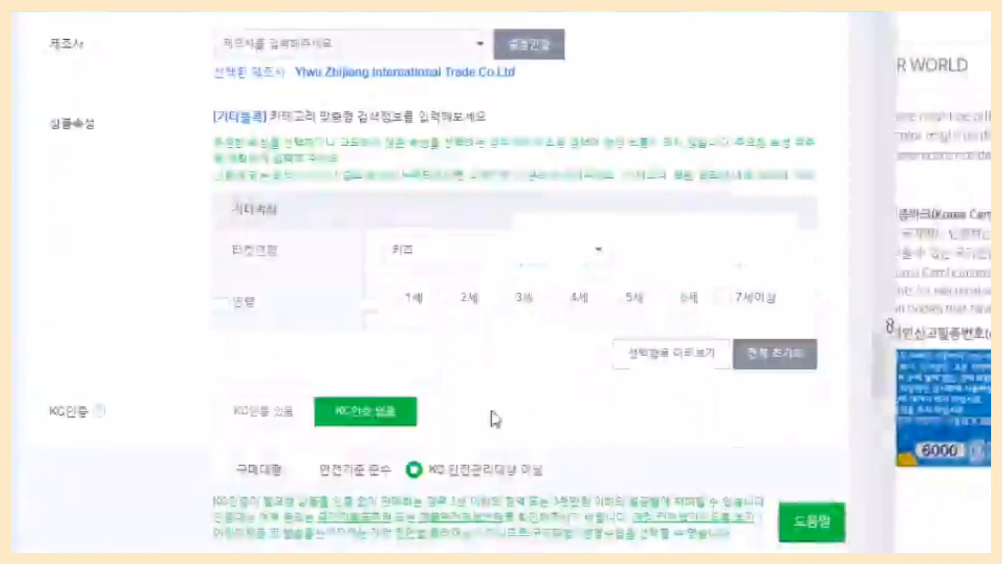
scroll(715, 414, "down", 1)
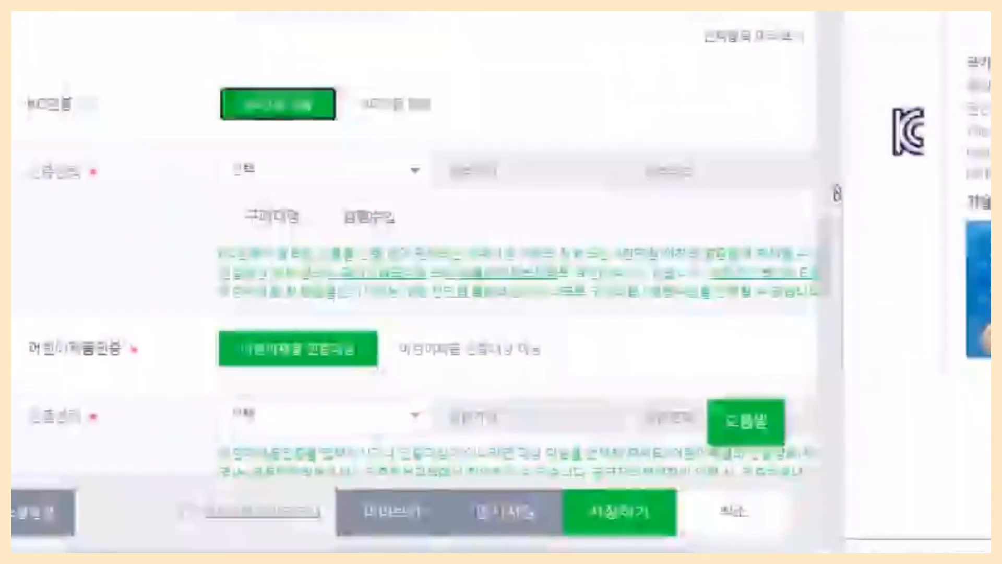
left_click(412, 175)
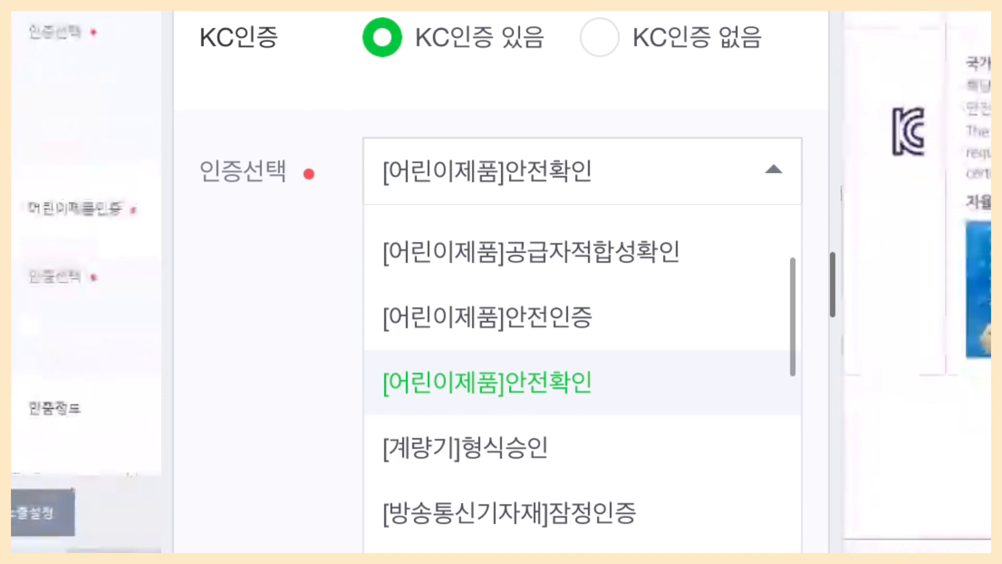
scroll(417, 242, "up", 2)
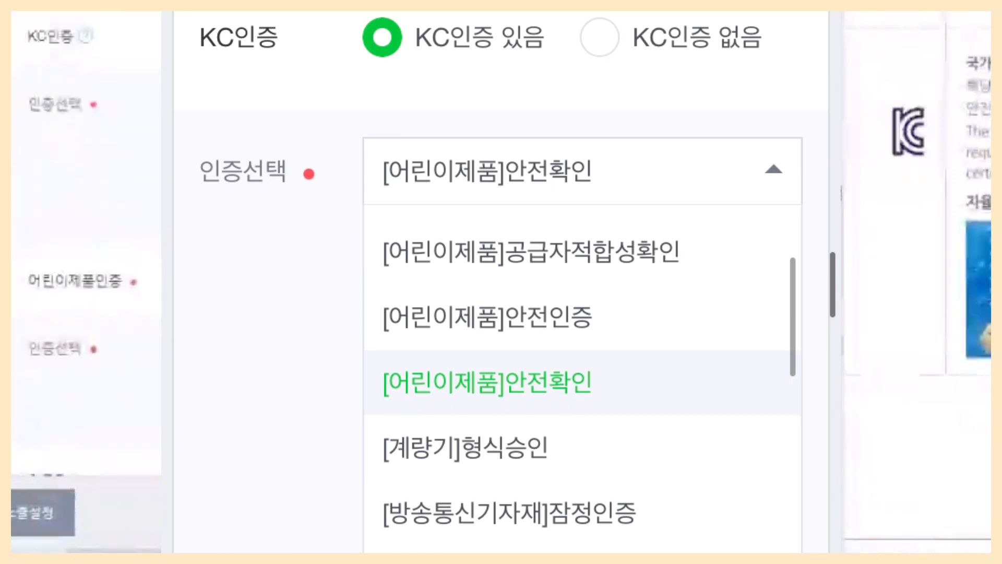
left_click(488, 382)
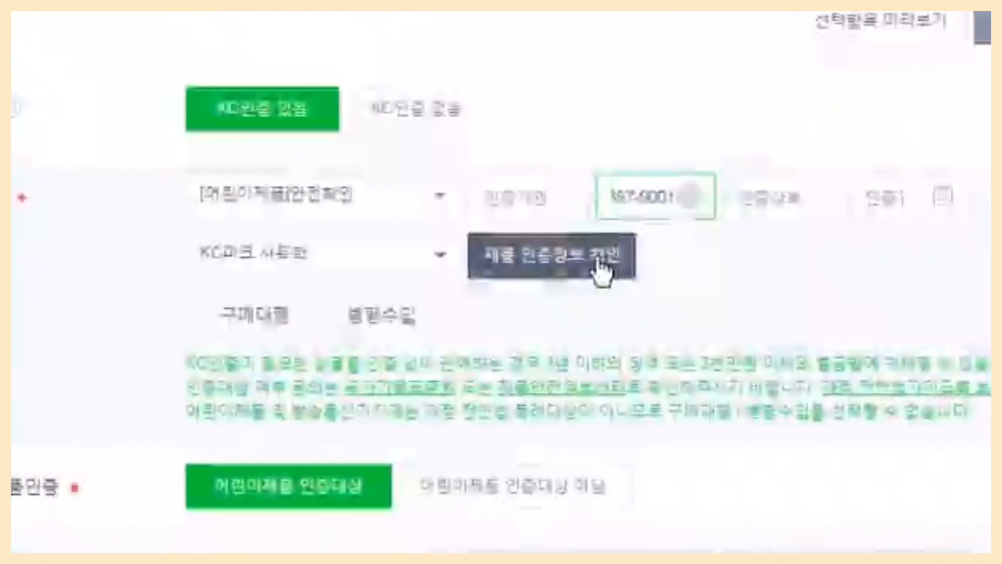
Look up certification CB067R397-9001 and examine its agency, number, date, product and manufacturer details.
left_click(598, 260)
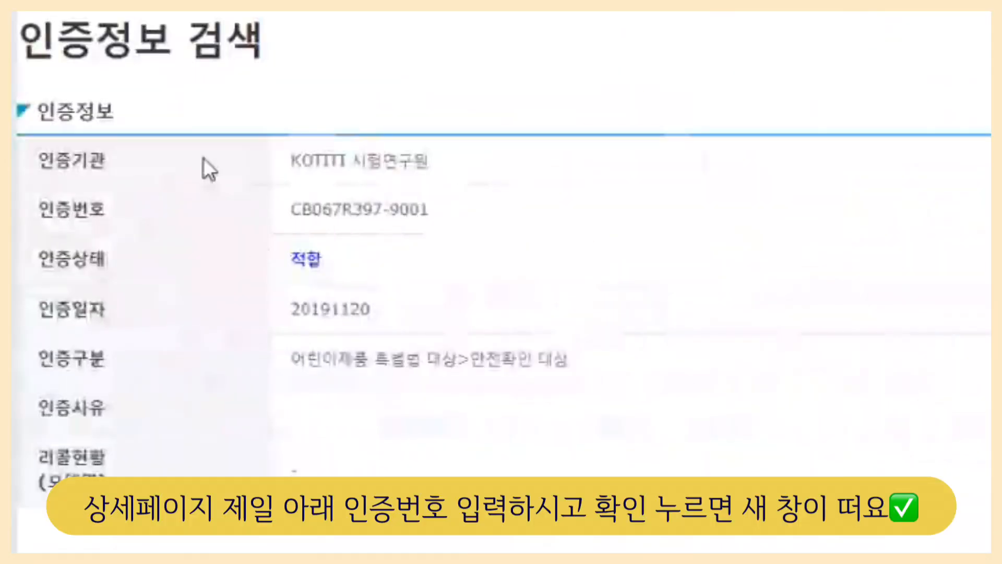
double_click(203, 158)
left_click(568, 248)
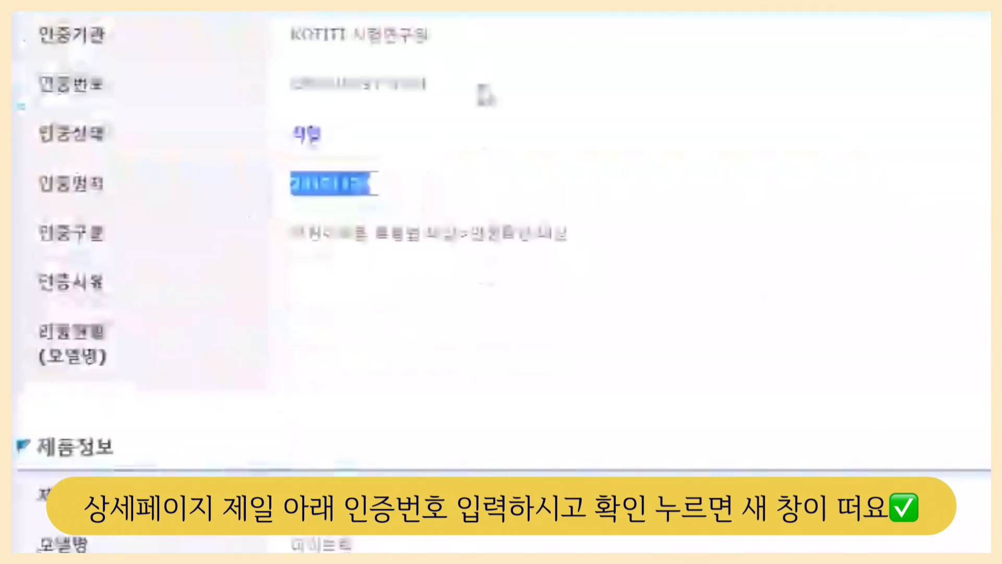
double_click(360, 84)
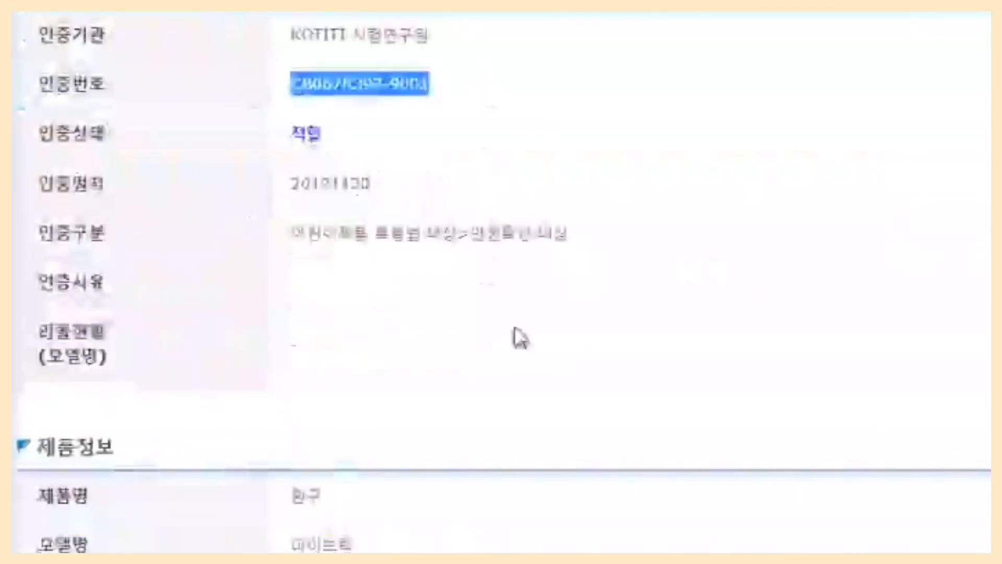
scroll(519, 339, "down", 5)
scroll(519, 340, "up", 4)
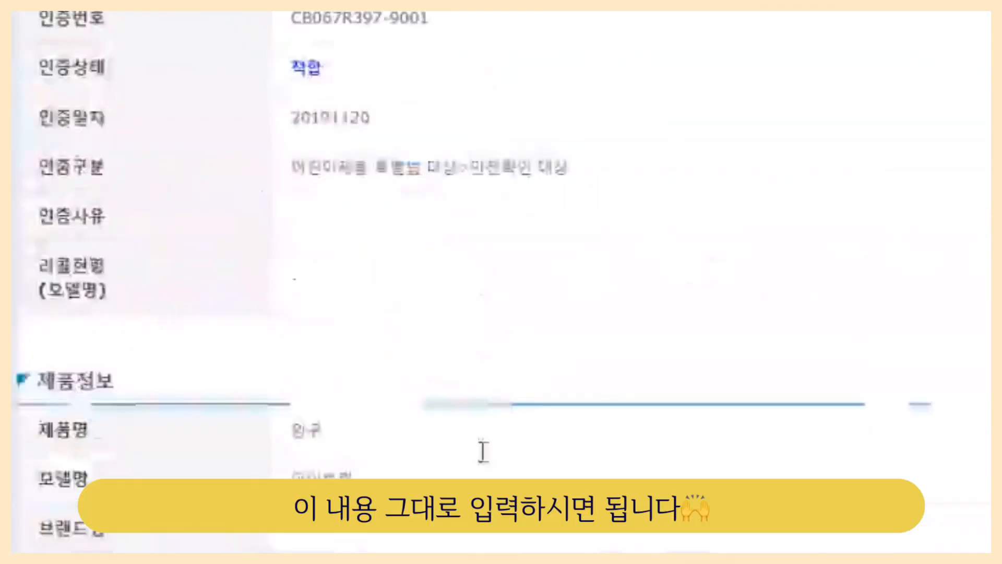
scroll(480, 449, "down", 5)
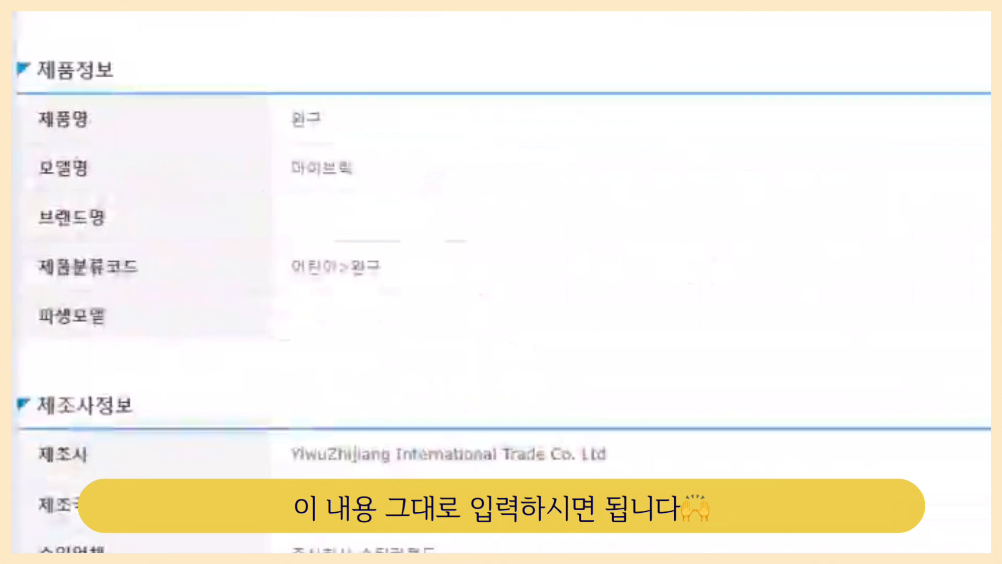
scroll(429, 334, "up", 6)
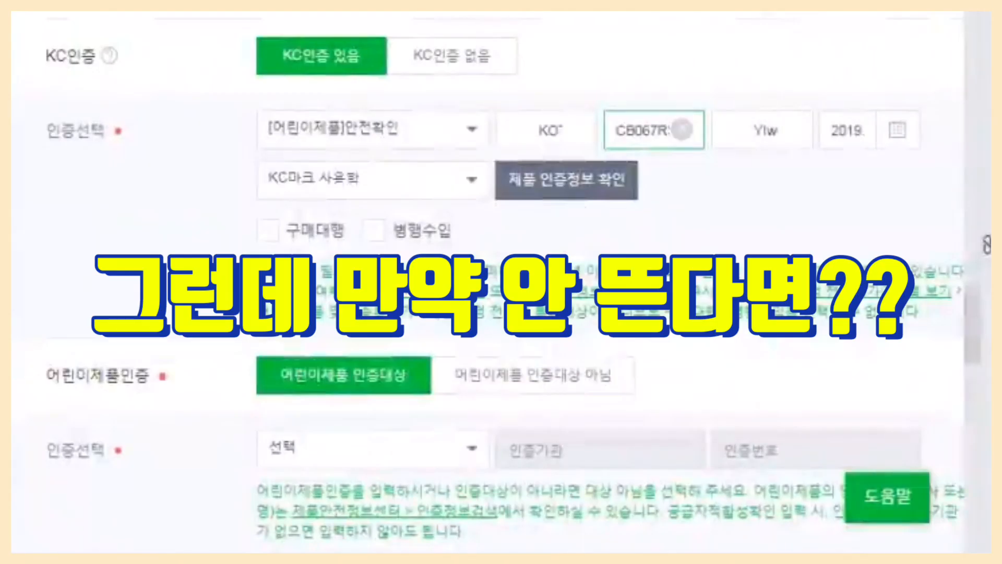
Look through the KC certification types available for the product, keeping [어린이제품]안전확인 selected.
left_click(472, 130)
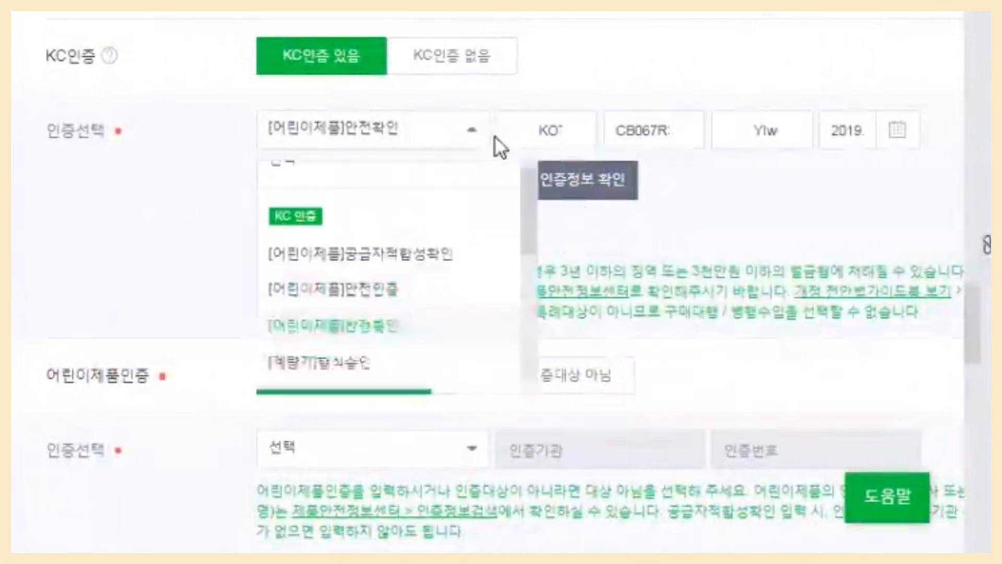
scroll(421, 353, "down", 3)
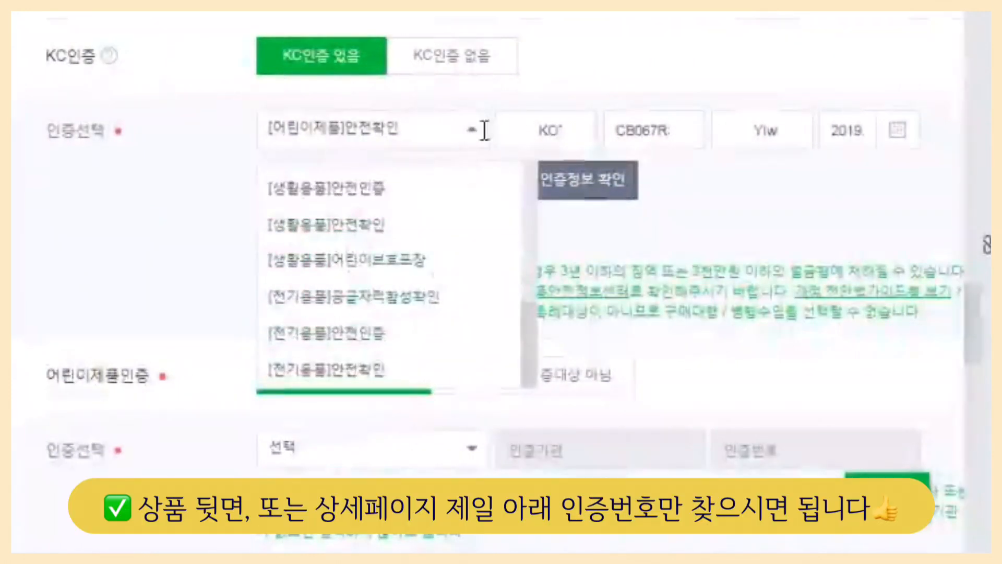
left_click(473, 137)
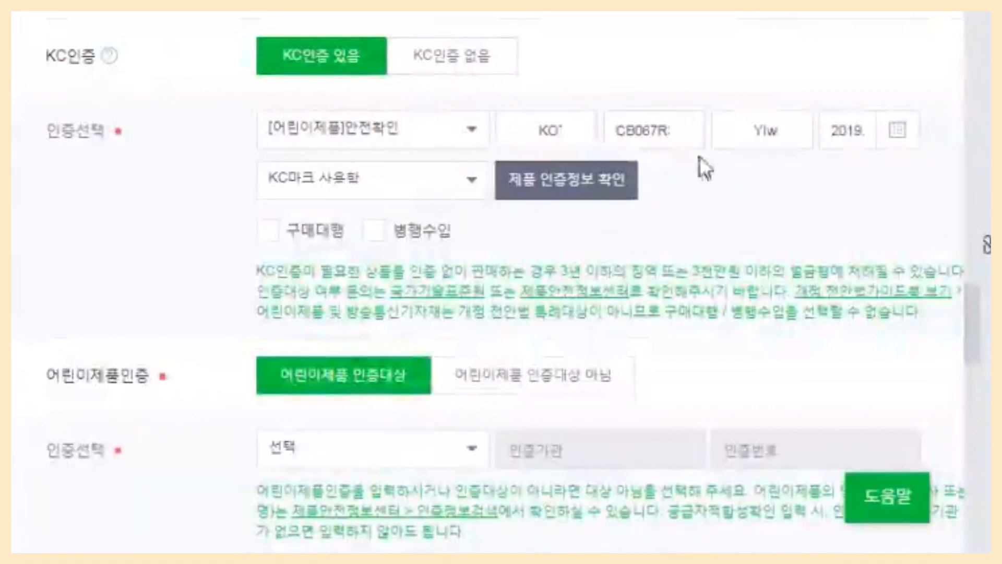
Set the product's origin (원산지) to 기타 with the 상세설명에 표시 option.
scroll(755, 207, "down", 5)
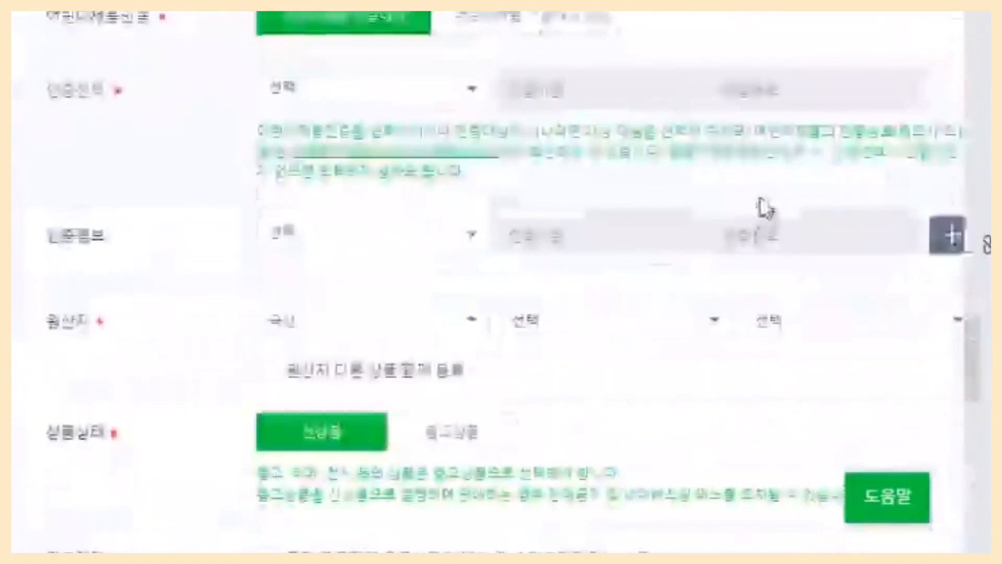
left_click(456, 333)
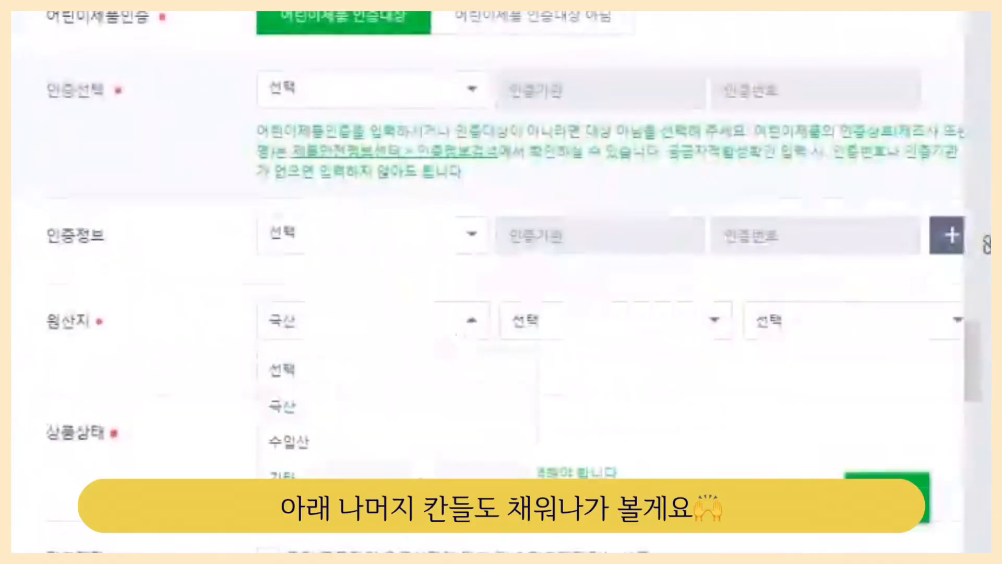
left_click(282, 475)
scroll(662, 337, "down", 3)
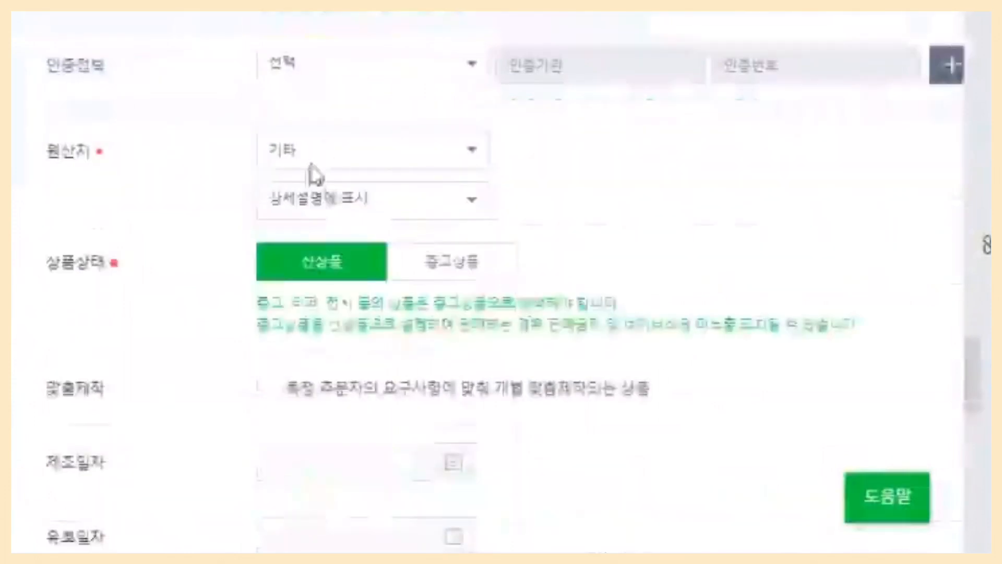
Enter KC인증 CB067R397-9001 as the legal certification details in the product information notice and fill in its manufacturer (제조자).
scroll(828, 228, "down", 2)
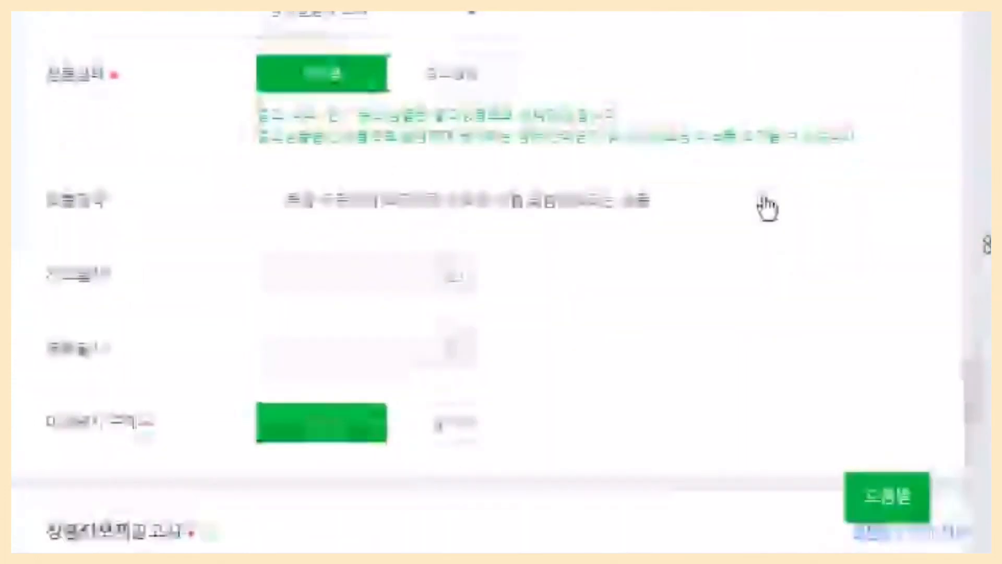
scroll(767, 209, "down", 5)
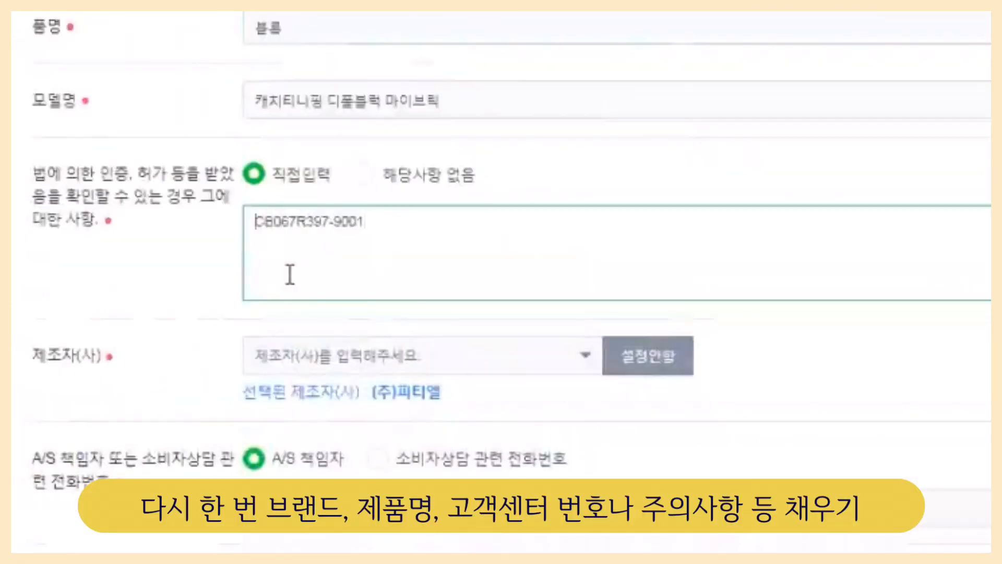
type("KC인증CB087R39T-0001")
scroll(331, 251, "down", 2)
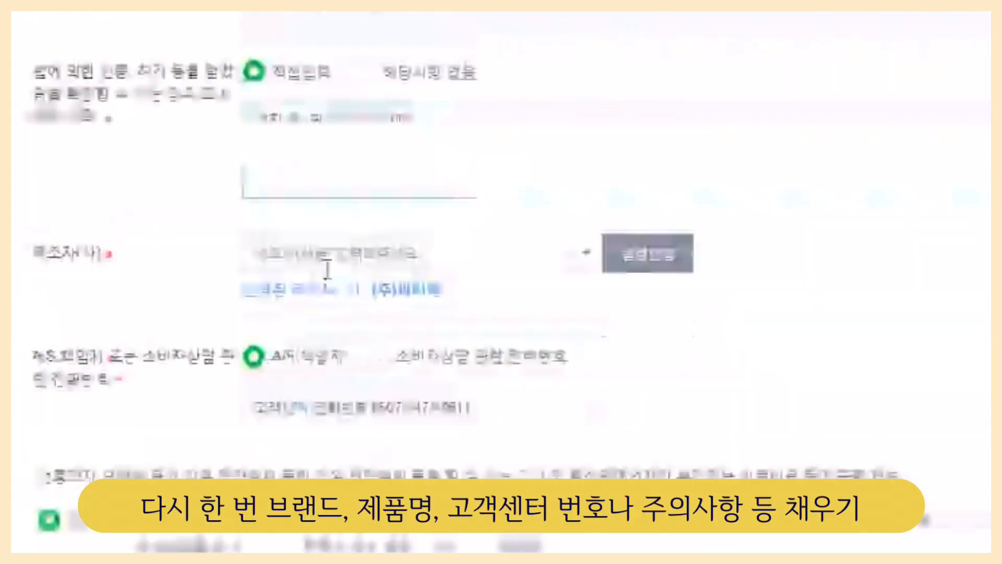
scroll(334, 250, "down", 1)
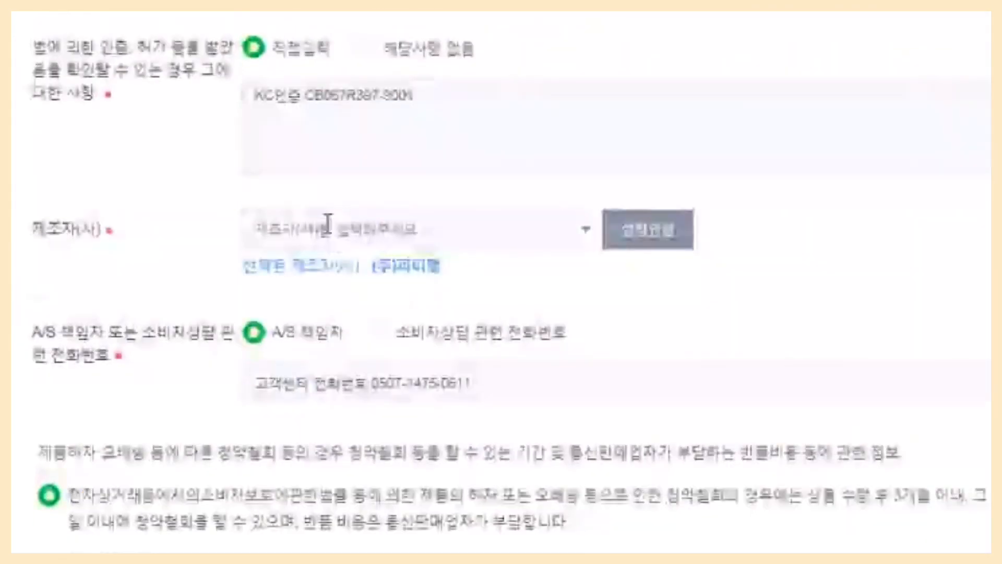
type("Yiwu Zhijiang International Trade Co.Ltd")
left_click(529, 279)
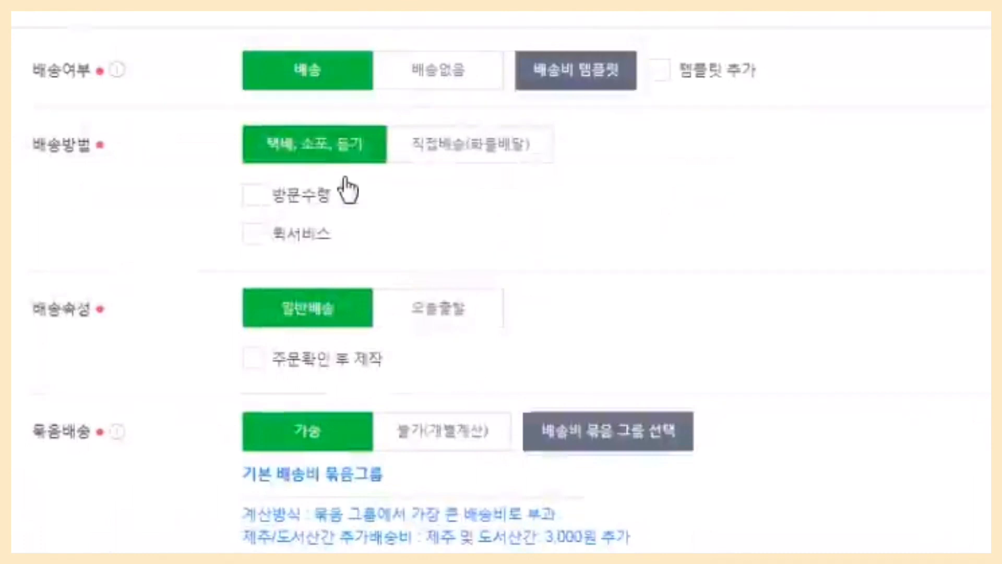
Review the product's delivery settings, including bundle shipping, the per-product shipping fee type and the base shipping fee.
scroll(313, 171, "down", 2)
scroll(107, 157, "down", 4)
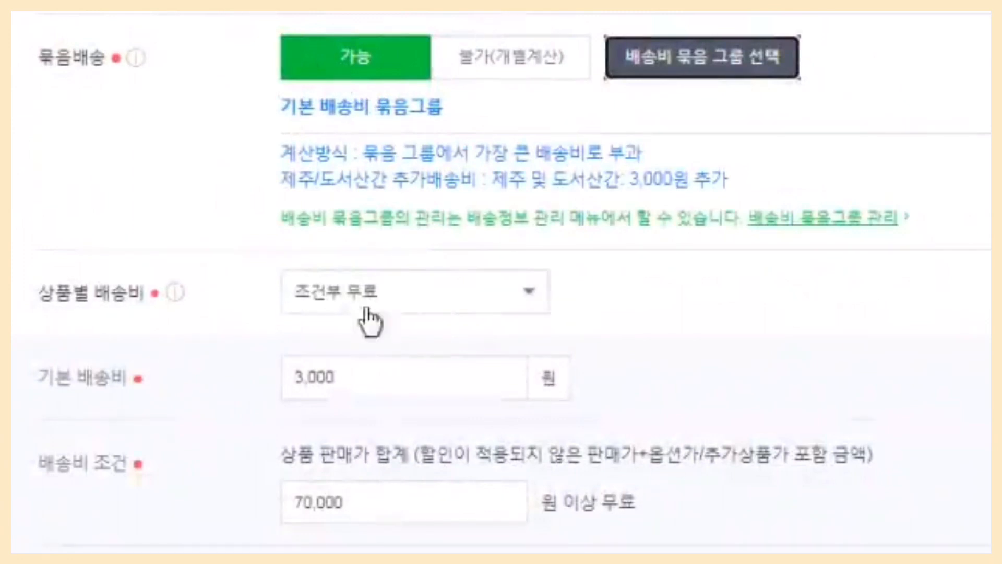
left_click(530, 293)
left_click(543, 399)
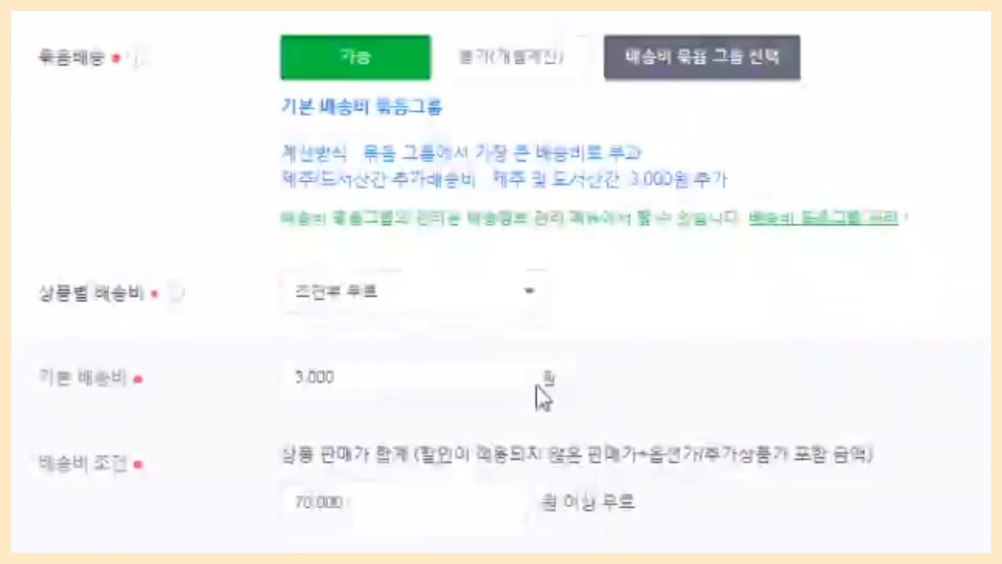
left_click(297, 382)
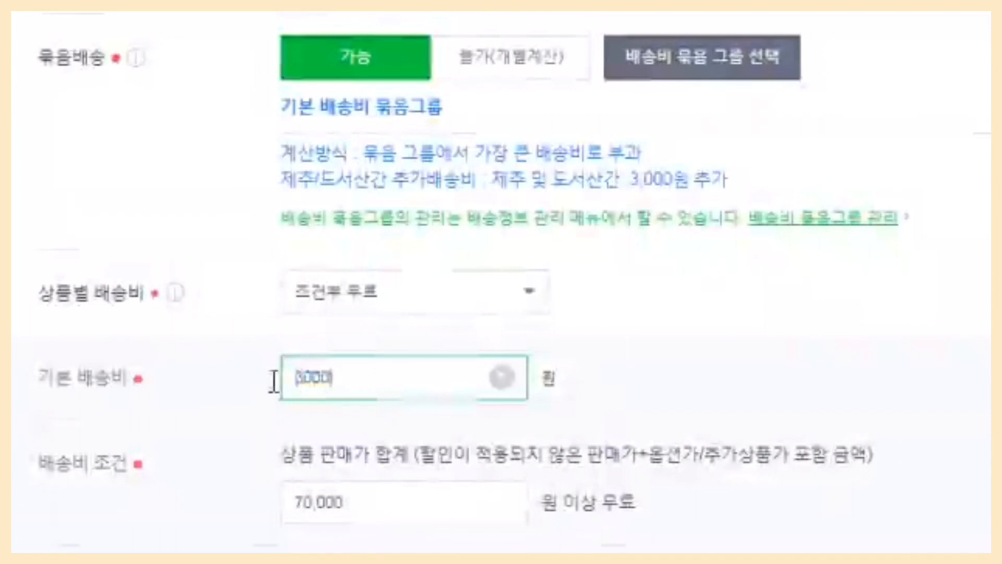
left_click_drag(273, 378, 462, 297)
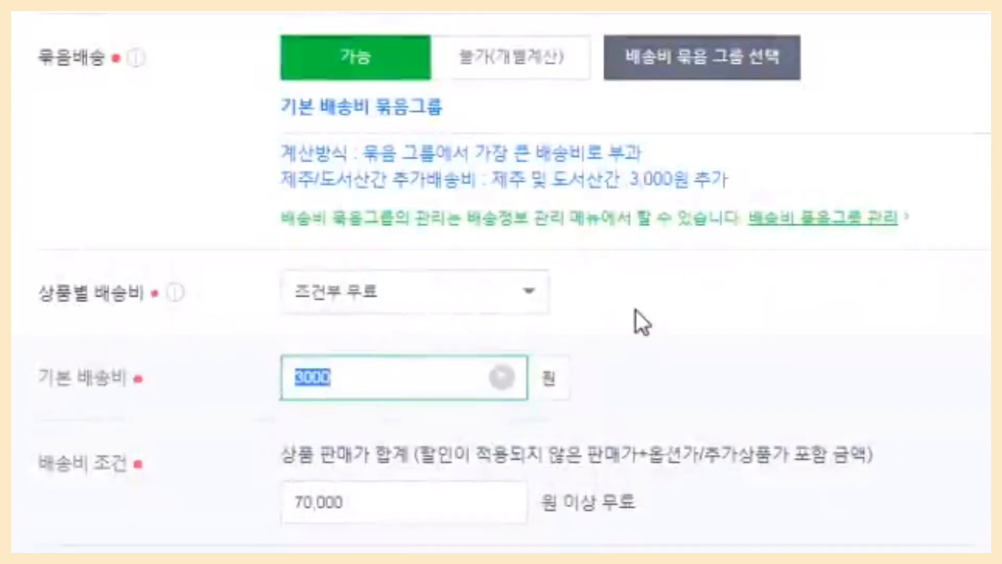